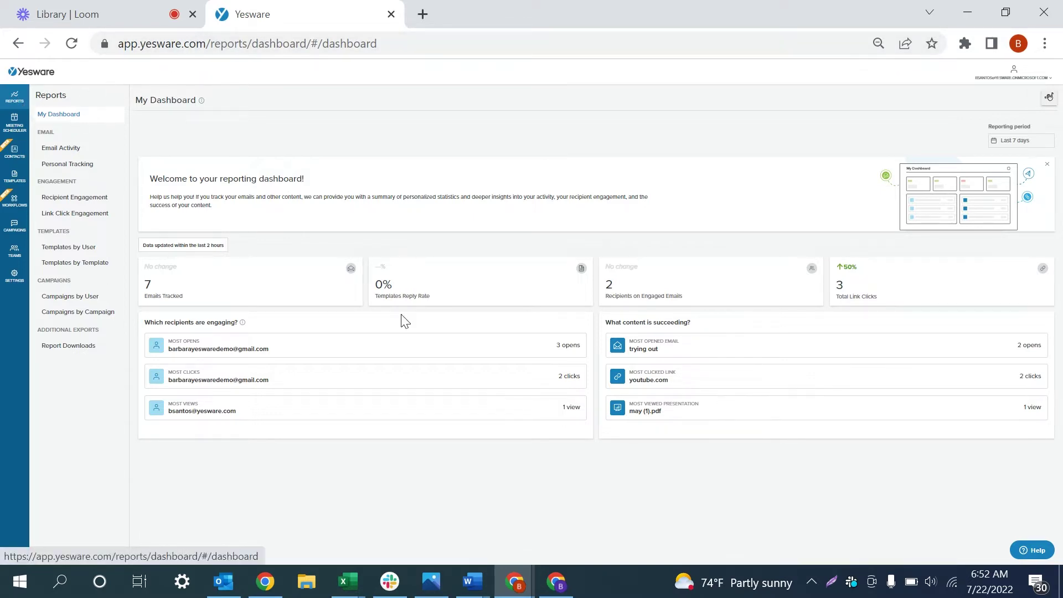
Step: Launch Yesware reporting from Outlook's Yesware menu, then minimize Outlook to reveal My Dashboard
{"action": "left_click", "coordinate": [225, 585]}
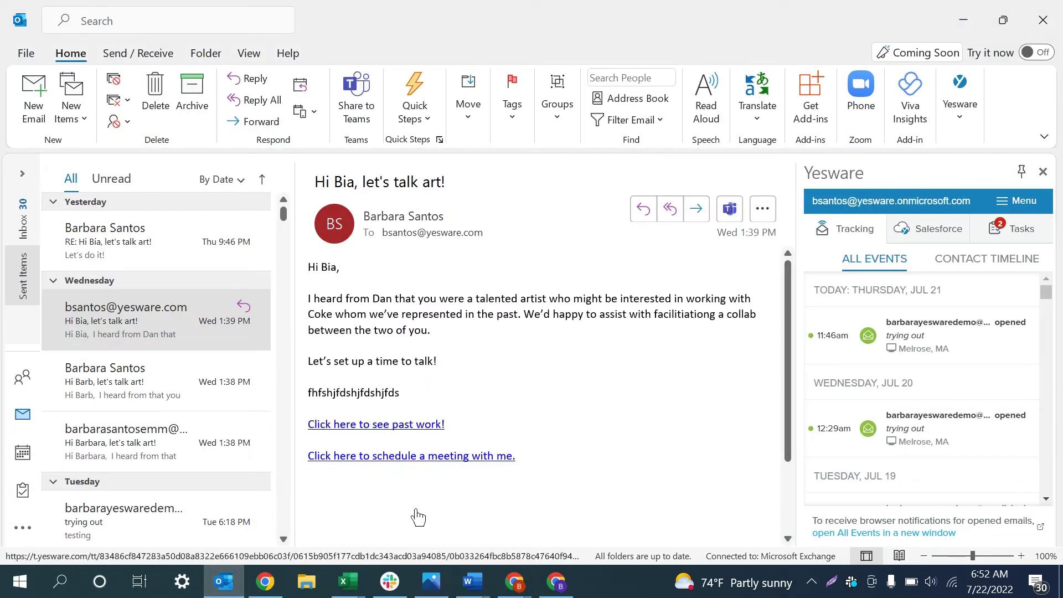
{"action": "left_click", "coordinate": [961, 113]}
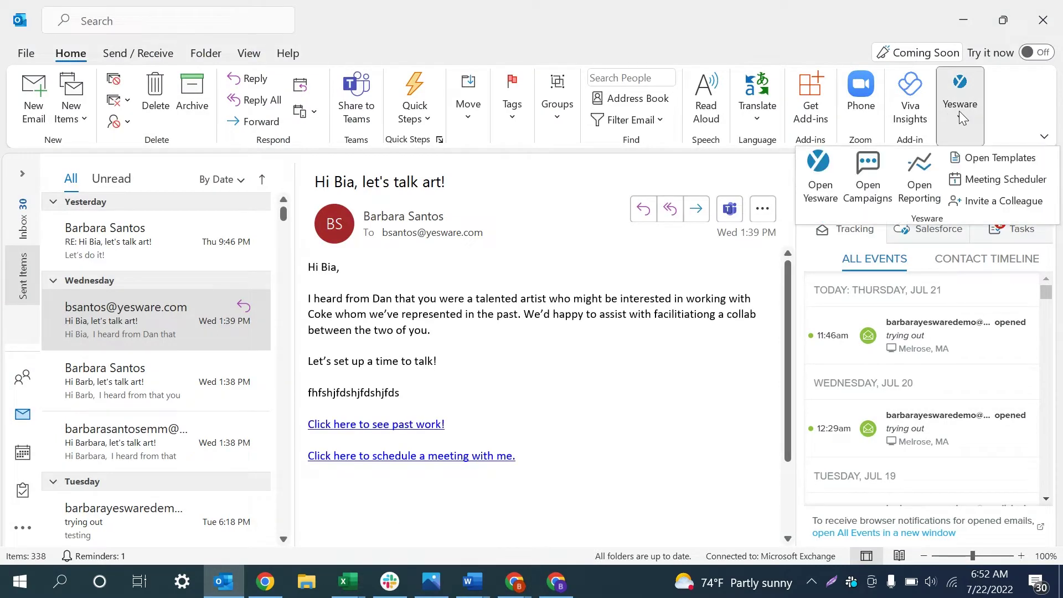
{"action": "left_click", "coordinate": [919, 177]}
{"action": "left_click", "coordinate": [971, 9]}
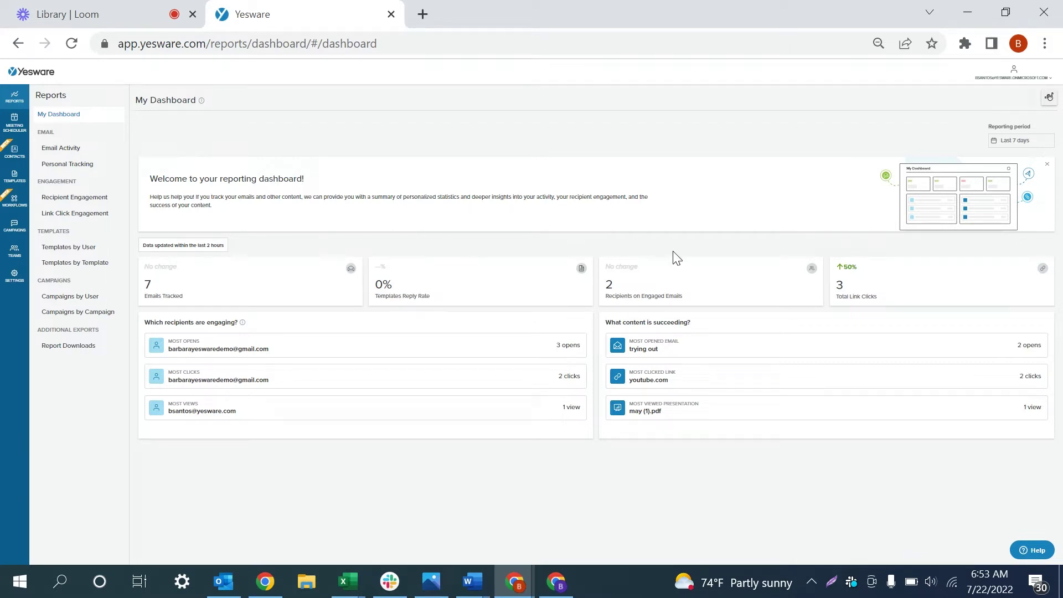
{"action": "mouse_move", "coordinate": [673, 261]}
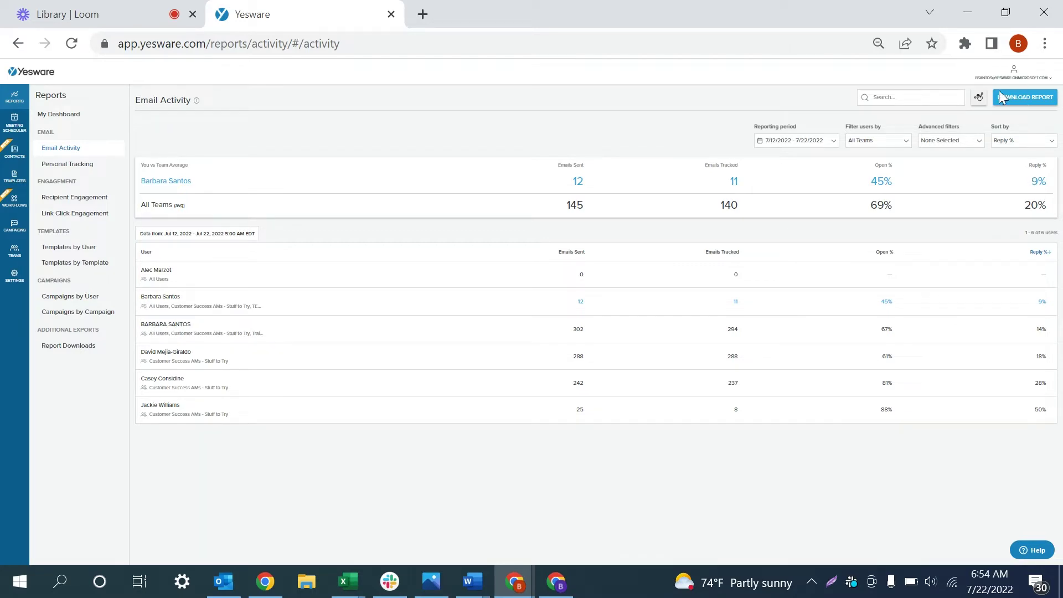
Step: Set the Email Activity reporting period to 7/11/2022–7/22/2022 by choosing July 11 as start
{"action": "left_click", "coordinate": [820, 145]}
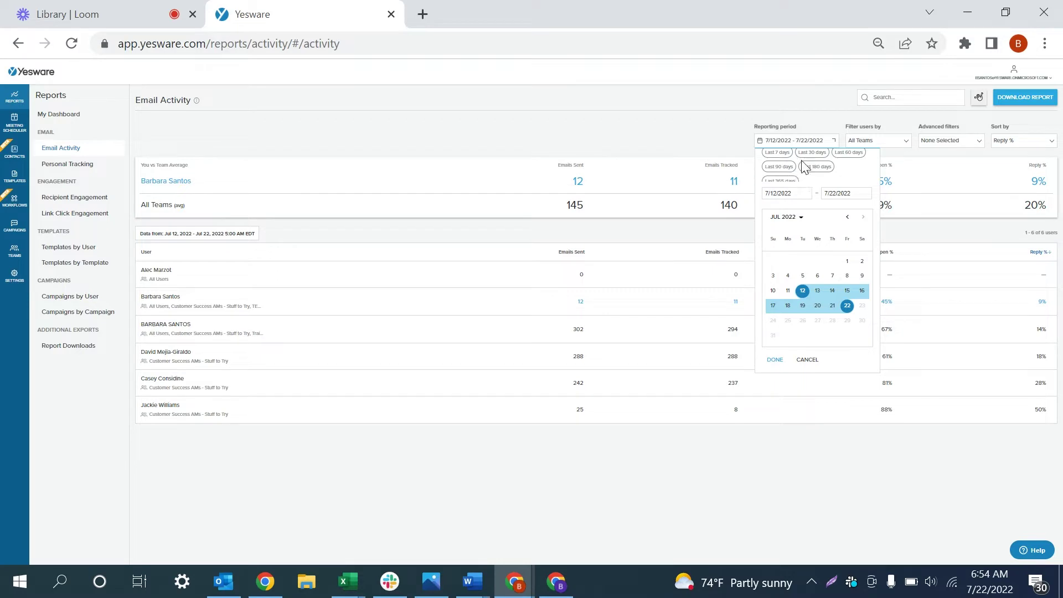
{"action": "left_click", "coordinate": [788, 290]}
{"action": "left_click", "coordinate": [848, 307]}
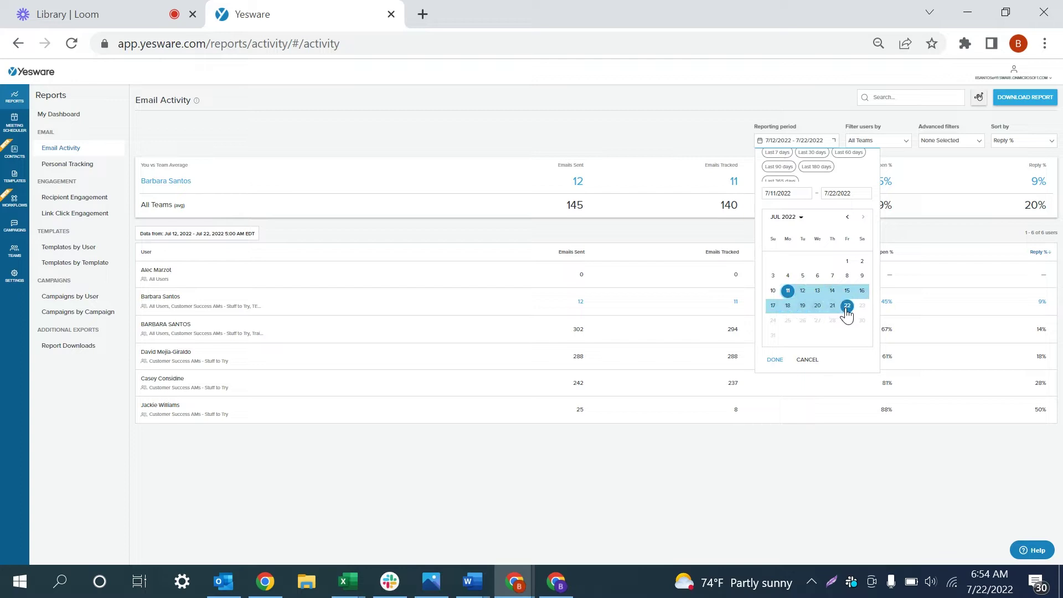
{"action": "left_click", "coordinate": [774, 361]}
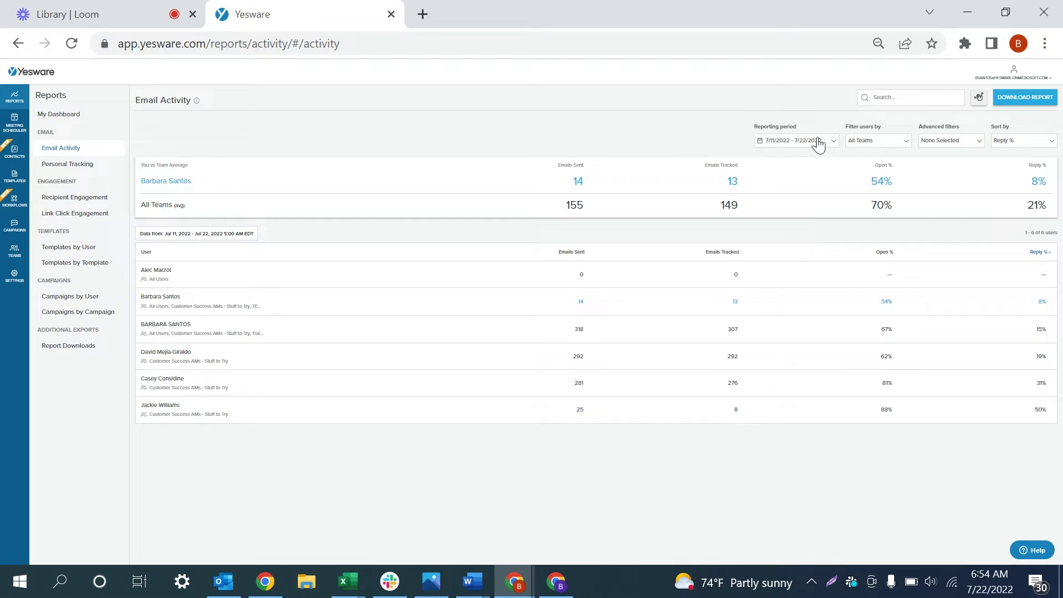
{"action": "left_click", "coordinate": [899, 145]}
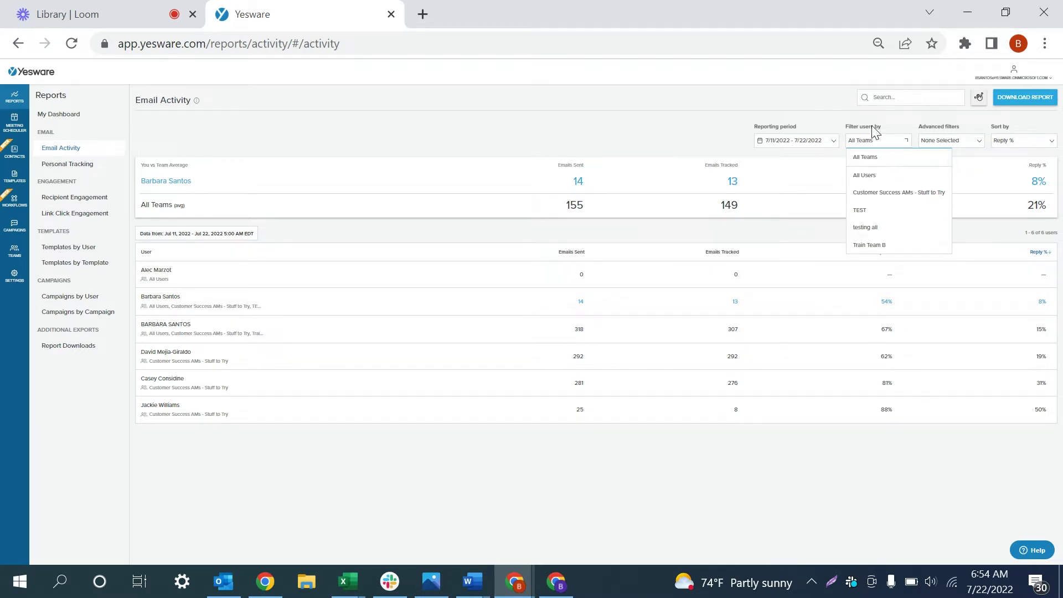
{"action": "left_click", "coordinate": [873, 132]}
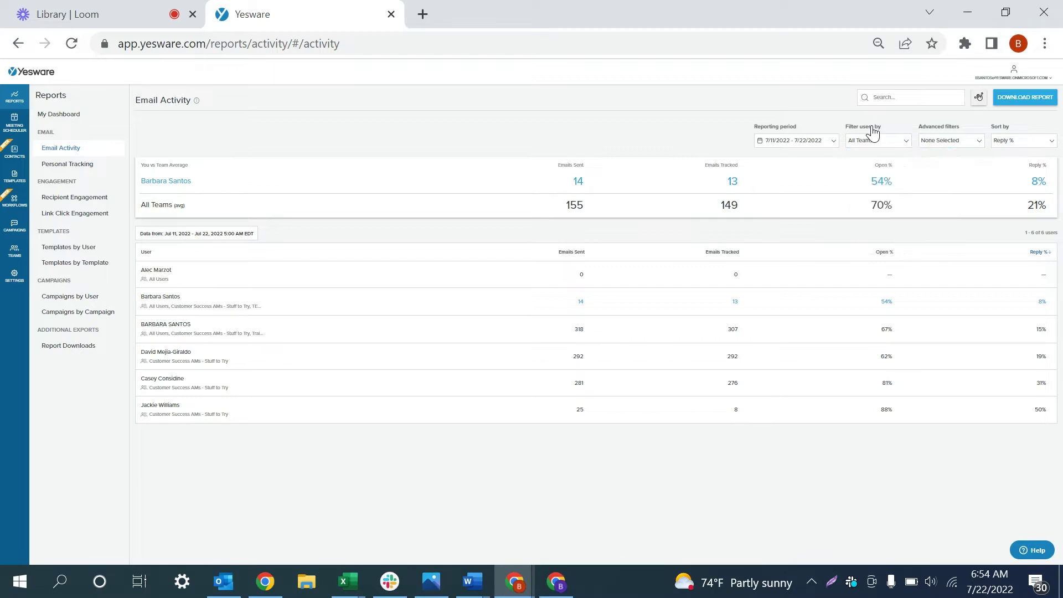
{"action": "left_click", "coordinate": [965, 145]}
Step: Sort the Email Activity users by Emails Sent ascending, running from 0 up to 318
{"action": "left_click", "coordinate": [1021, 145]}
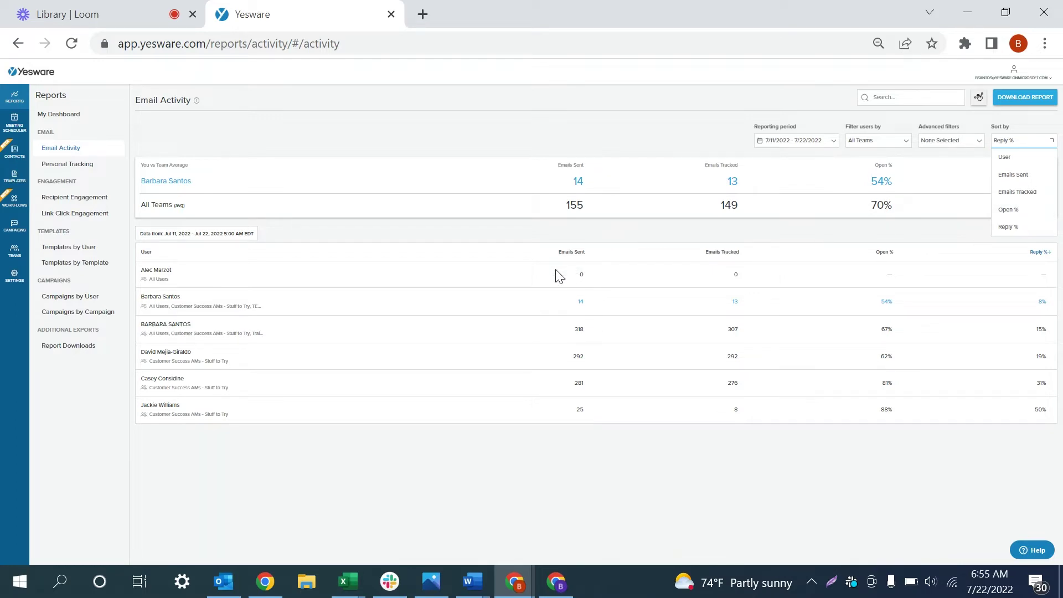
{"action": "left_click", "coordinate": [572, 252]}
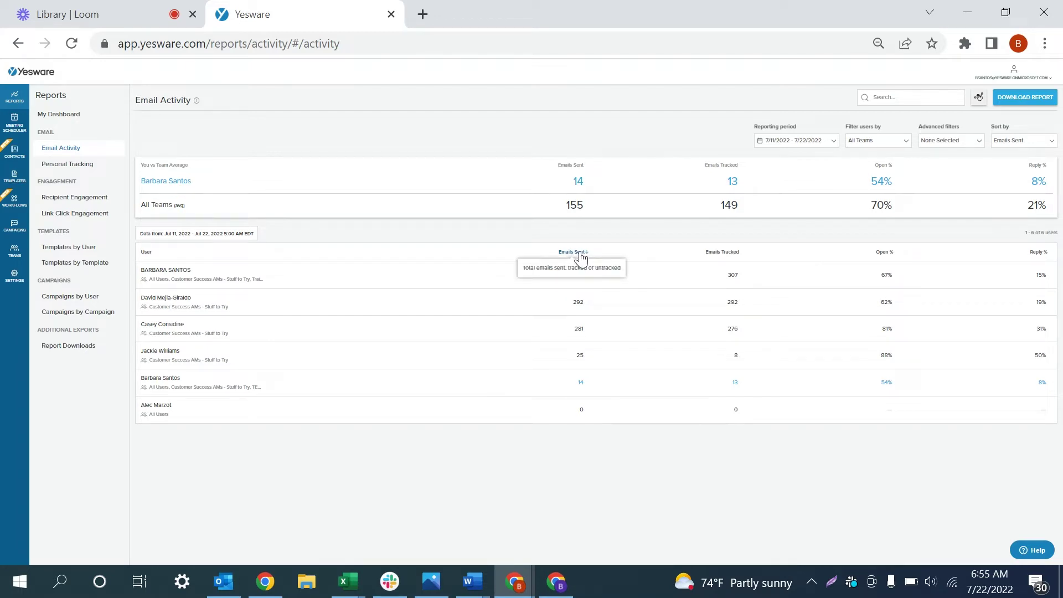
{"action": "left_click", "coordinate": [581, 255]}
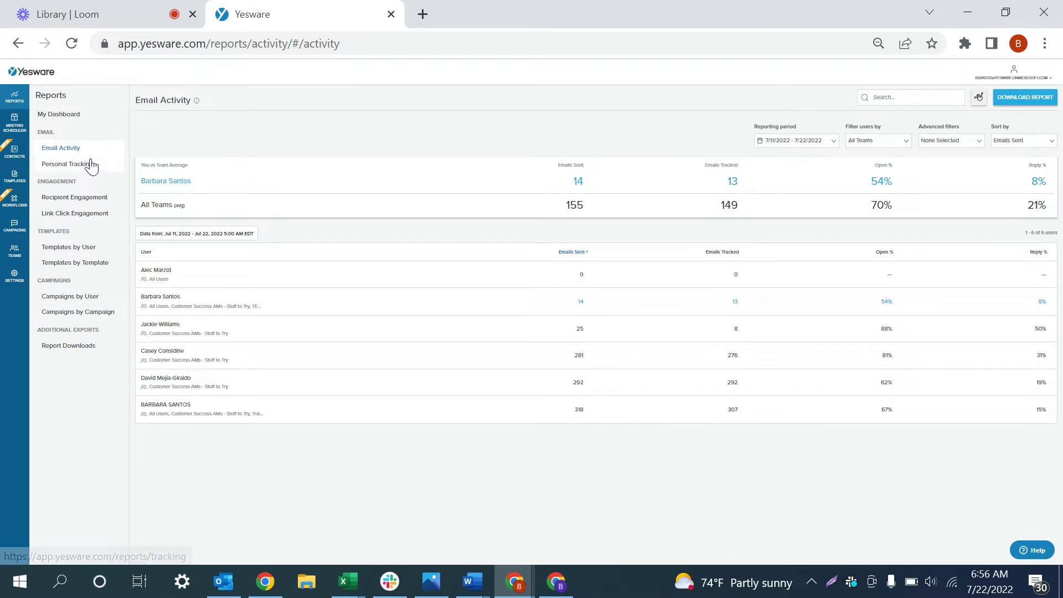
Step: Sort Email Activity by Open %, then view the 'trying out' email in Personal Tracking
{"action": "left_click", "coordinate": [886, 256]}
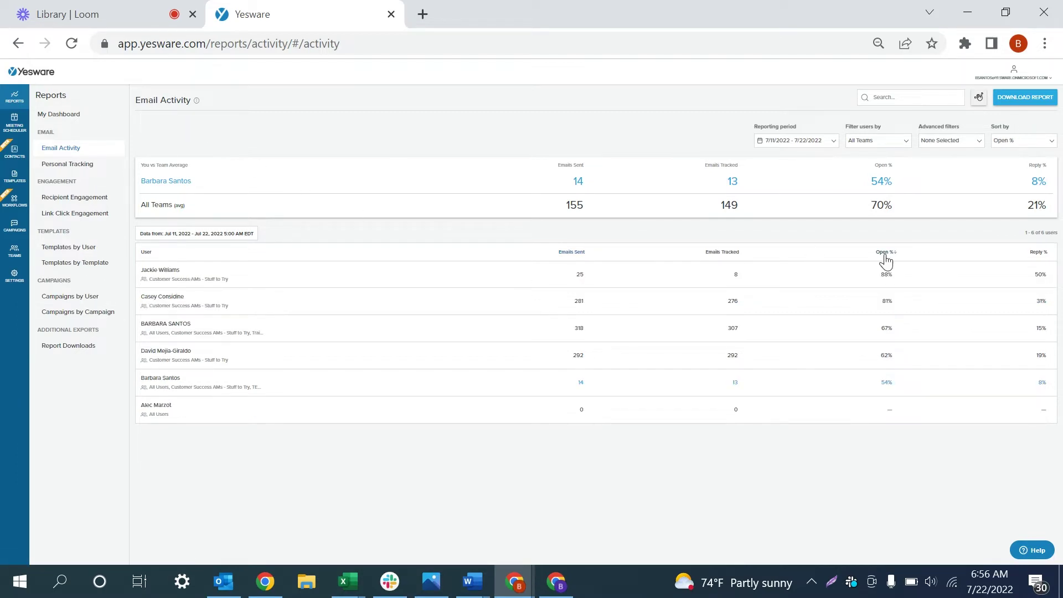
{"action": "left_click", "coordinate": [87, 165]}
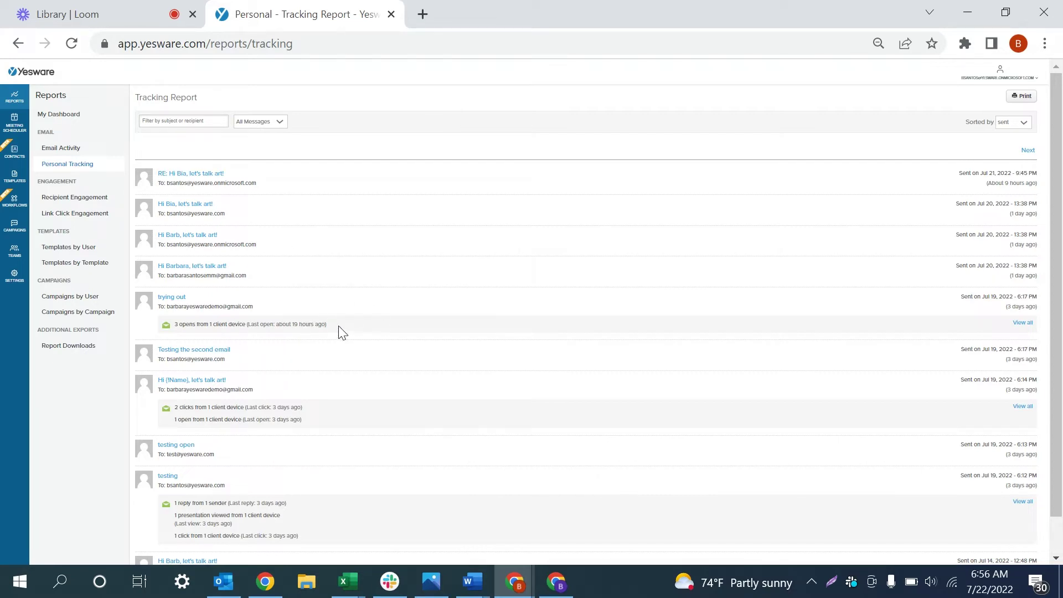
{"action": "left_click", "coordinate": [175, 298]}
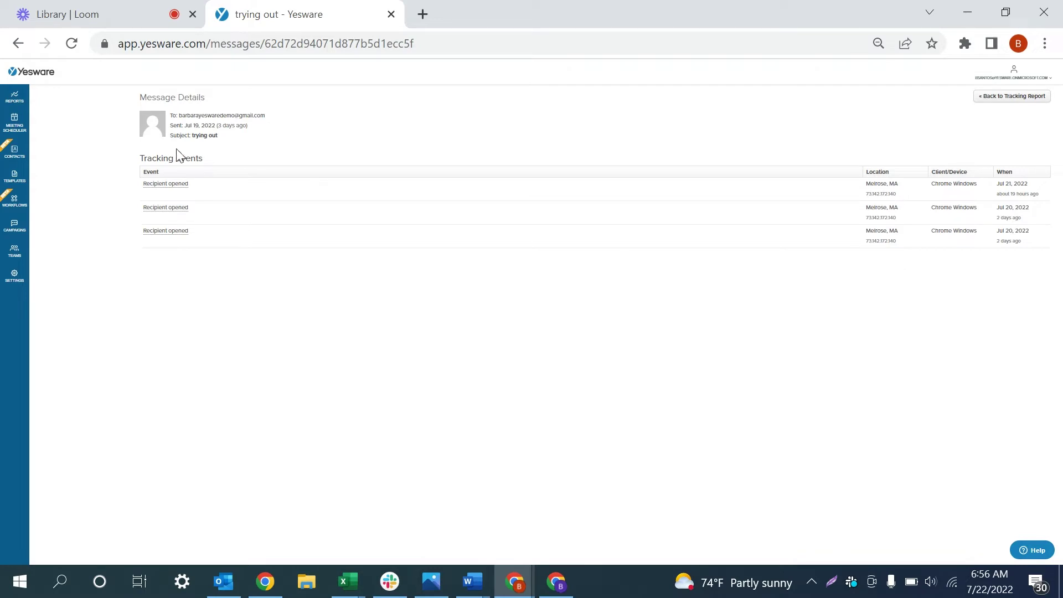
{"action": "left_click", "coordinate": [18, 43]}
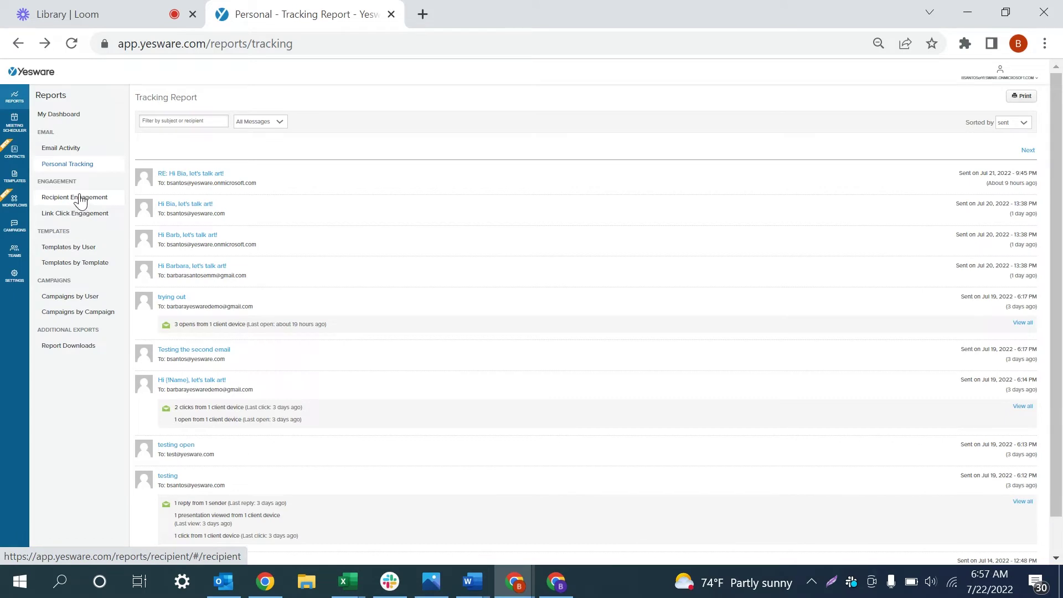
Step: Open the Recipient Engagement report and check its reporting period without changing it
{"action": "left_click", "coordinate": [80, 199]}
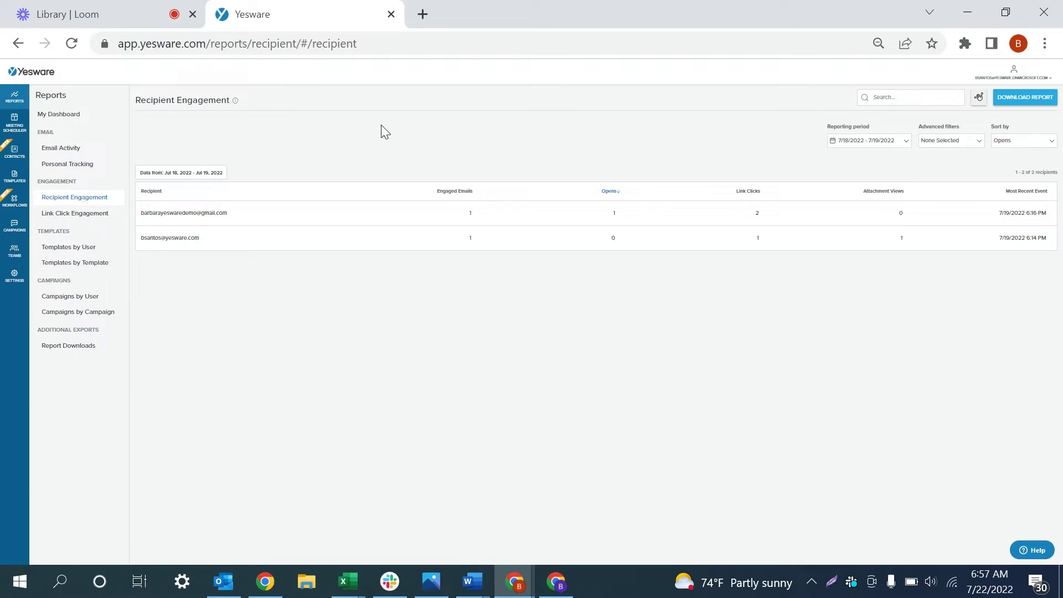
{"action": "left_click", "coordinate": [903, 143]}
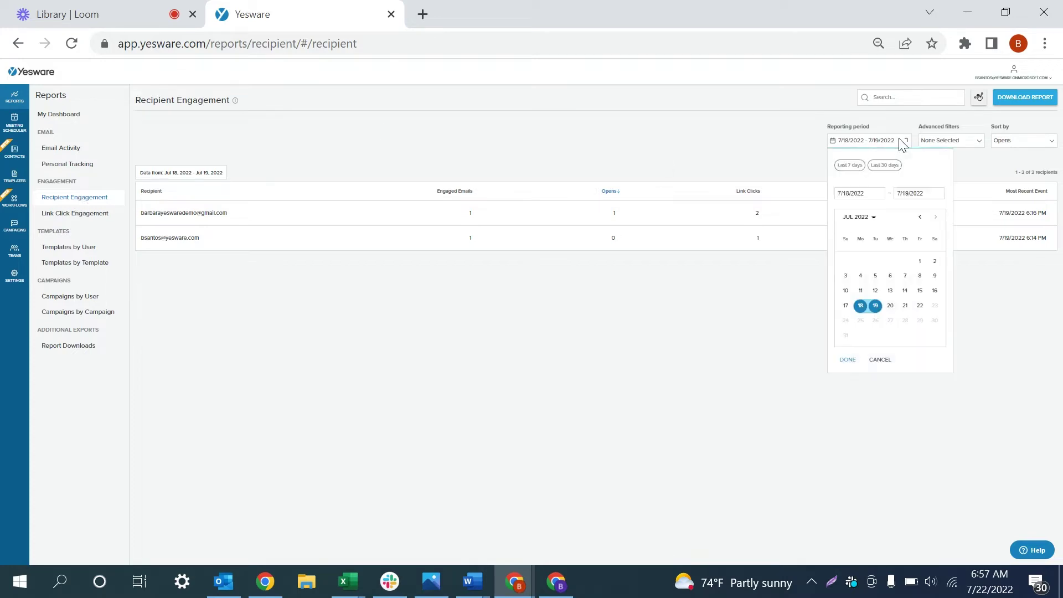
{"action": "left_click", "coordinate": [688, 166]}
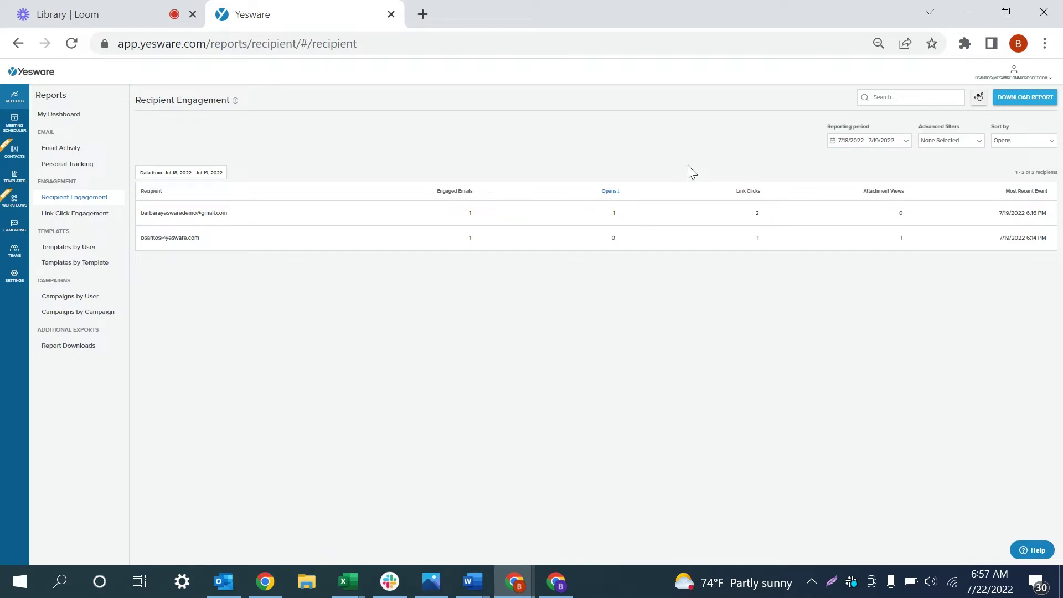
Step: Sort recipients by Engaged Emails and view the first recipient's activity details
{"action": "left_click", "coordinate": [460, 193]}
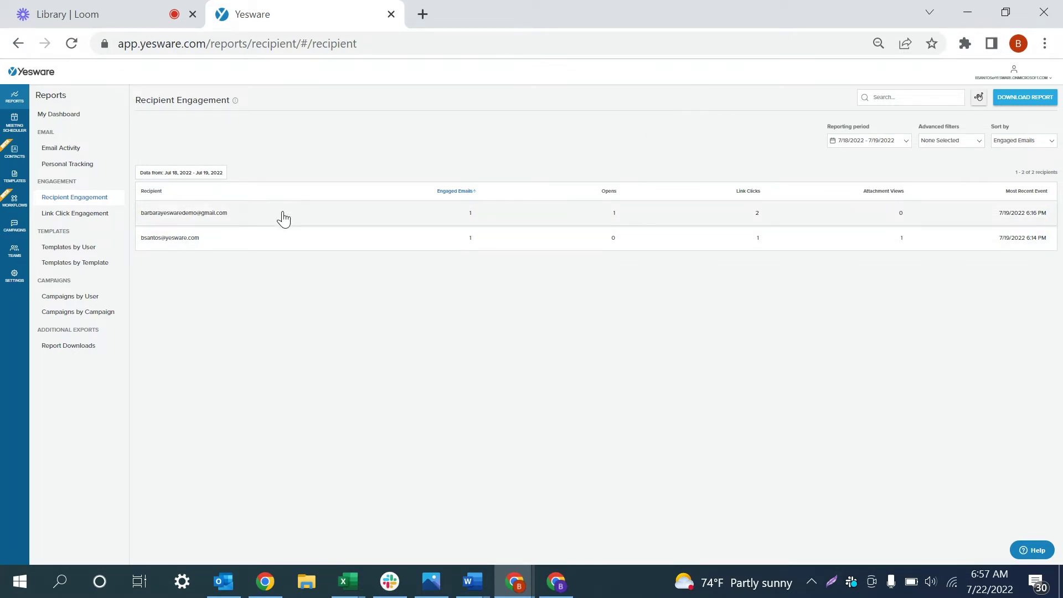
{"action": "left_click", "coordinate": [284, 218]}
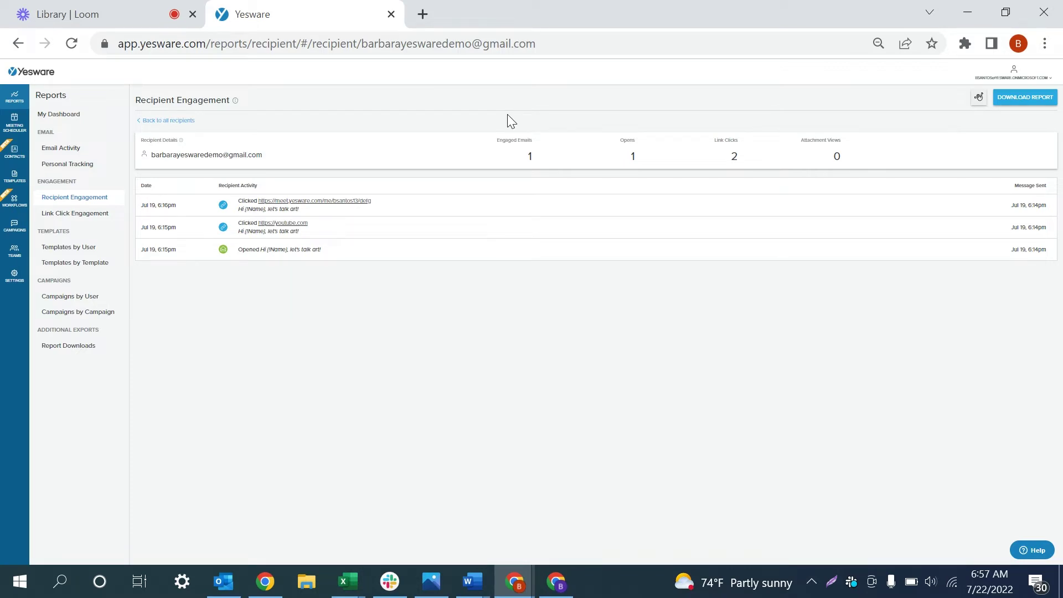
{"action": "left_click", "coordinate": [160, 121]}
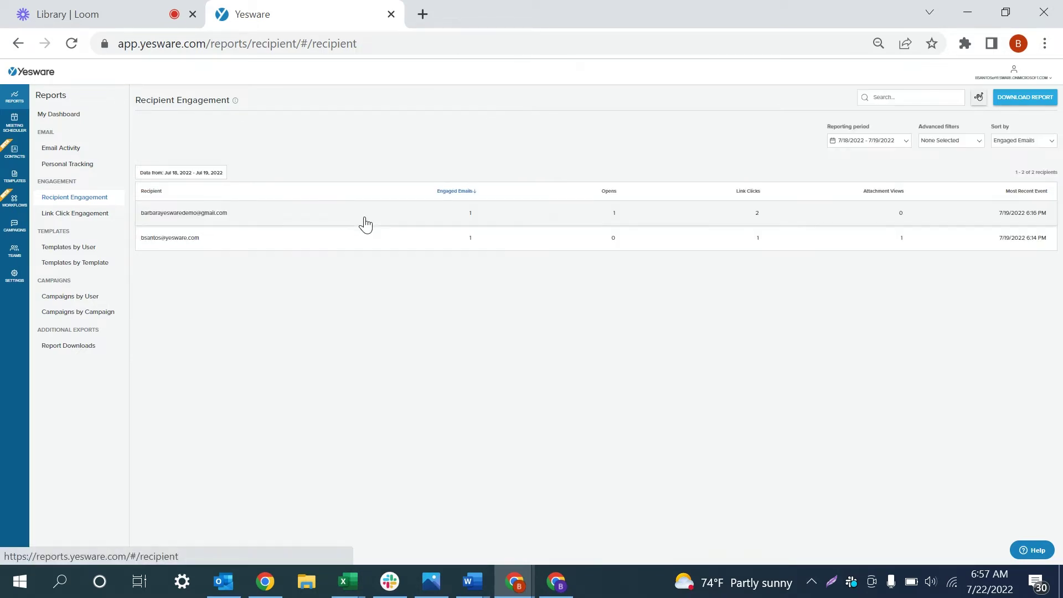
{"action": "left_click", "coordinate": [351, 221]}
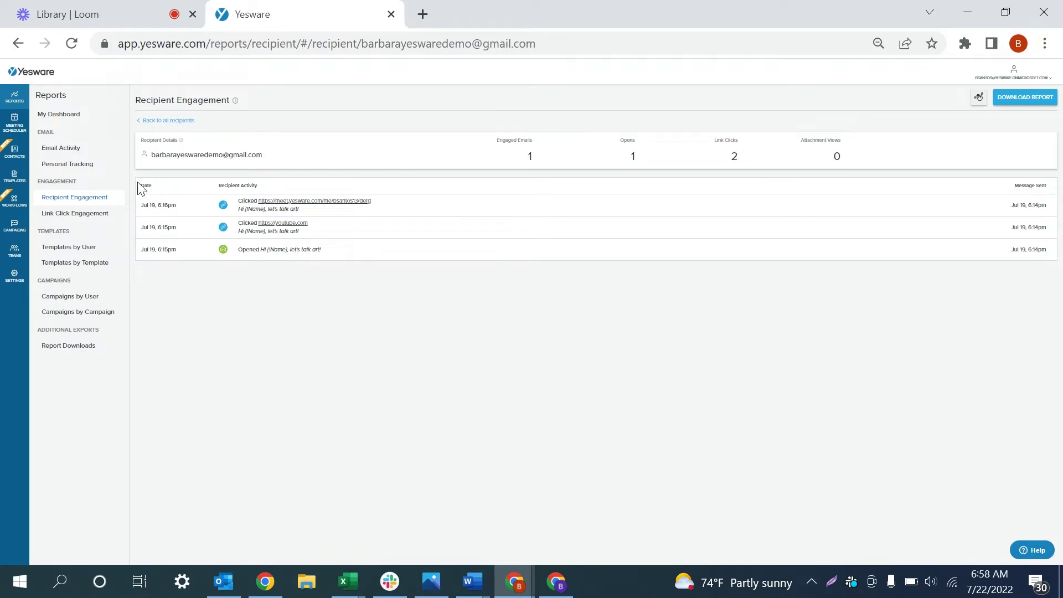
Step: Open Link Click Engagement and review which recipients clicked the youtube.com link
{"action": "left_click", "coordinate": [108, 212]}
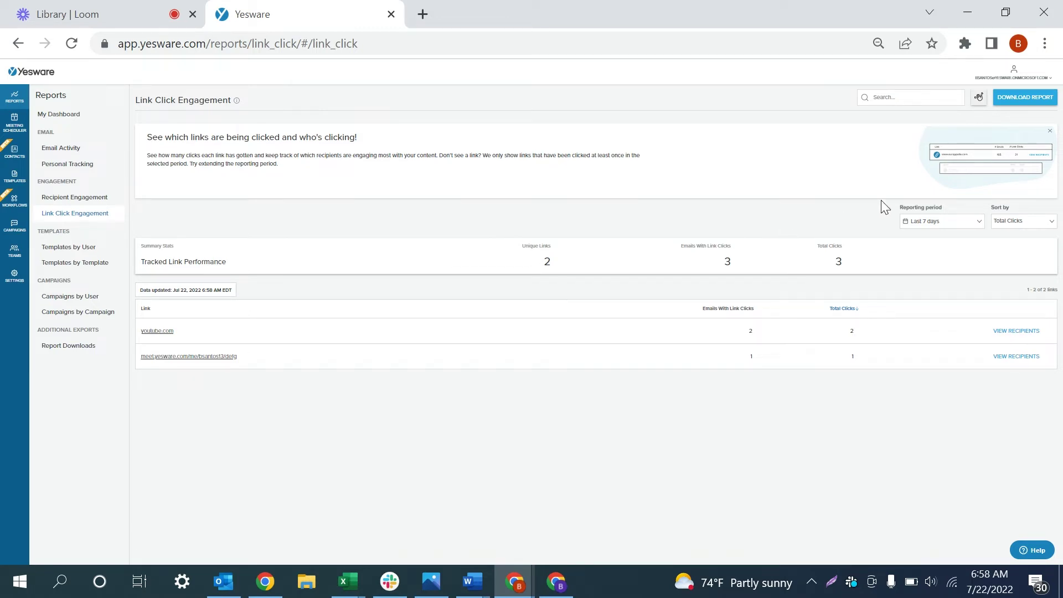
{"action": "left_click", "coordinate": [920, 221]}
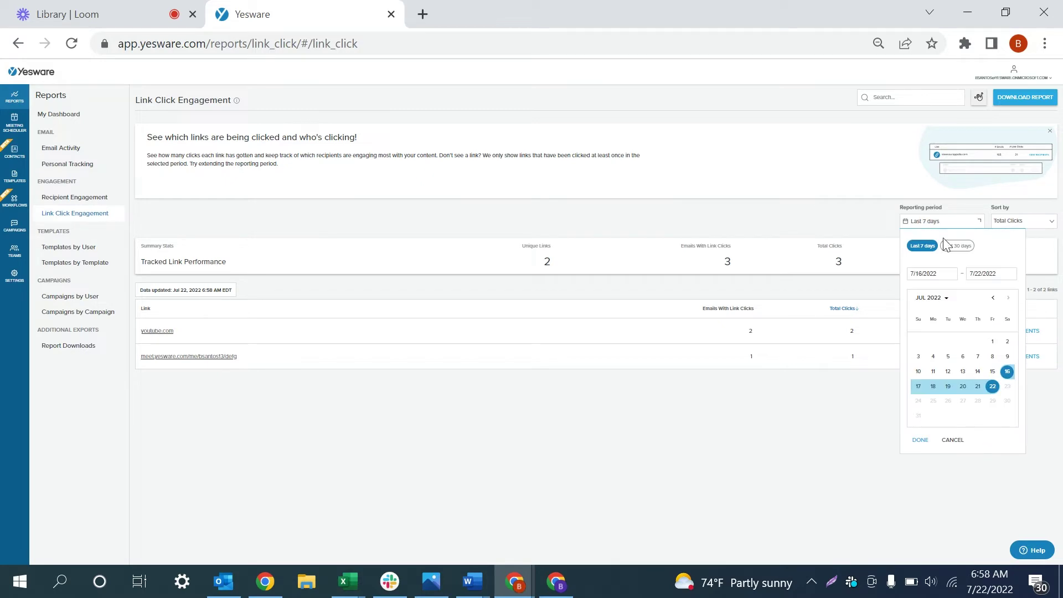
{"action": "left_click", "coordinate": [753, 195]}
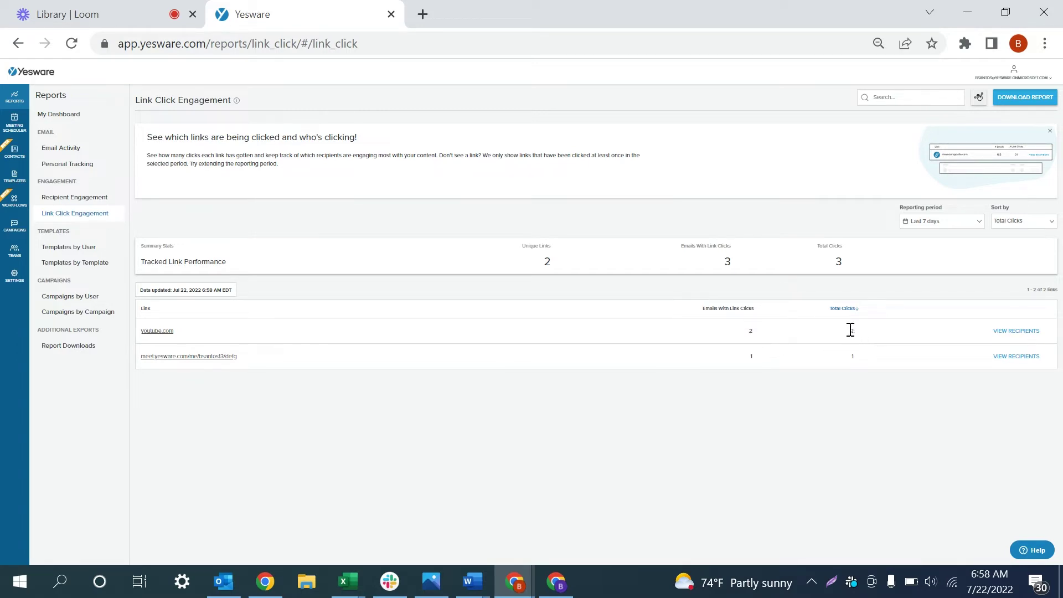
{"action": "left_click", "coordinate": [1009, 332]}
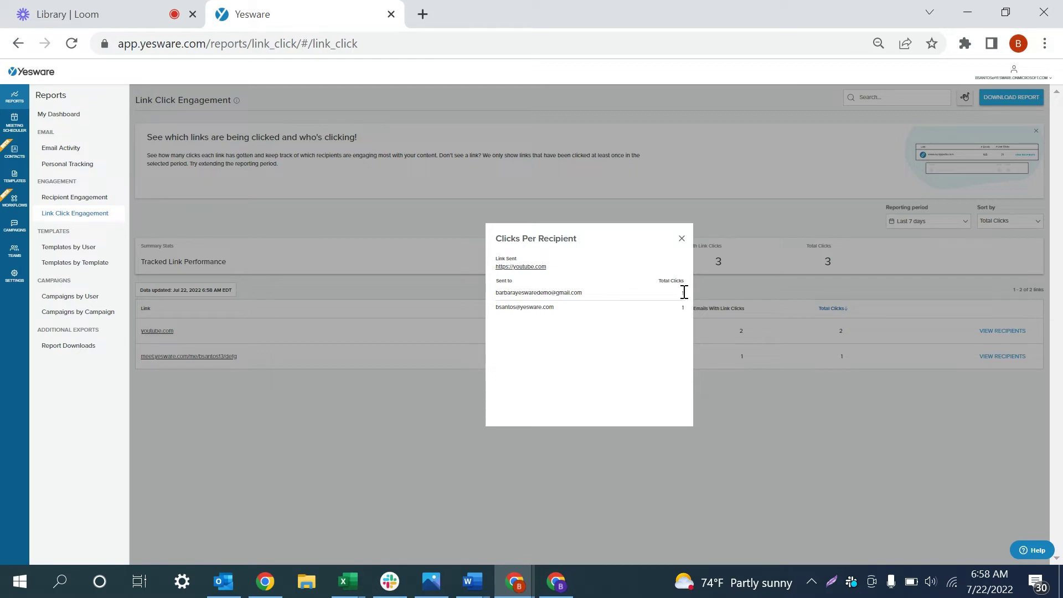
{"action": "left_click", "coordinate": [681, 238]}
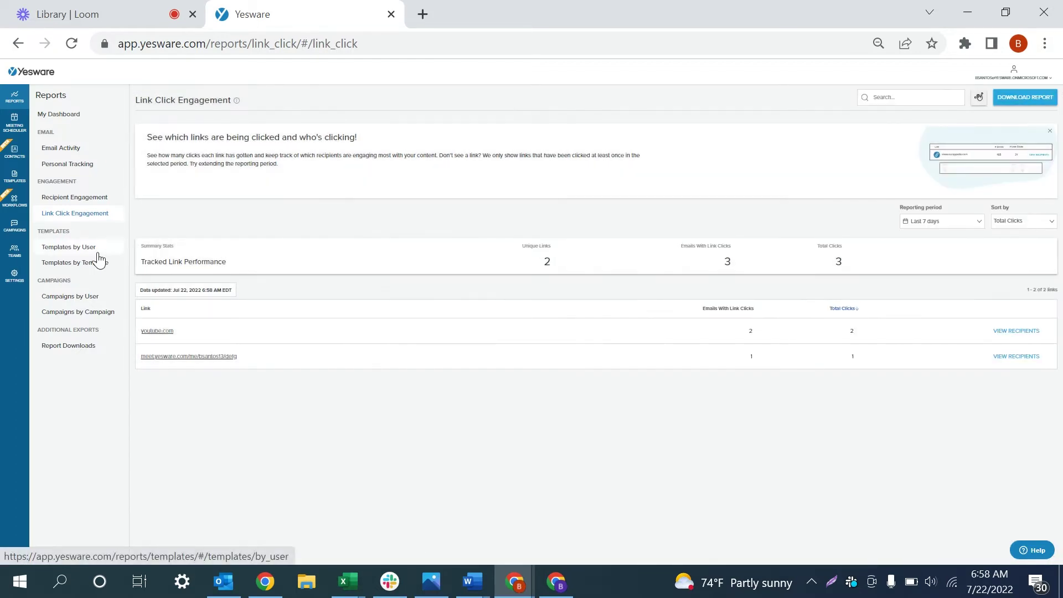
Step: Open Templates by User and review its Reporting period, All Teams and Advanced filter options unchanged
{"action": "left_click", "coordinate": [99, 258]}
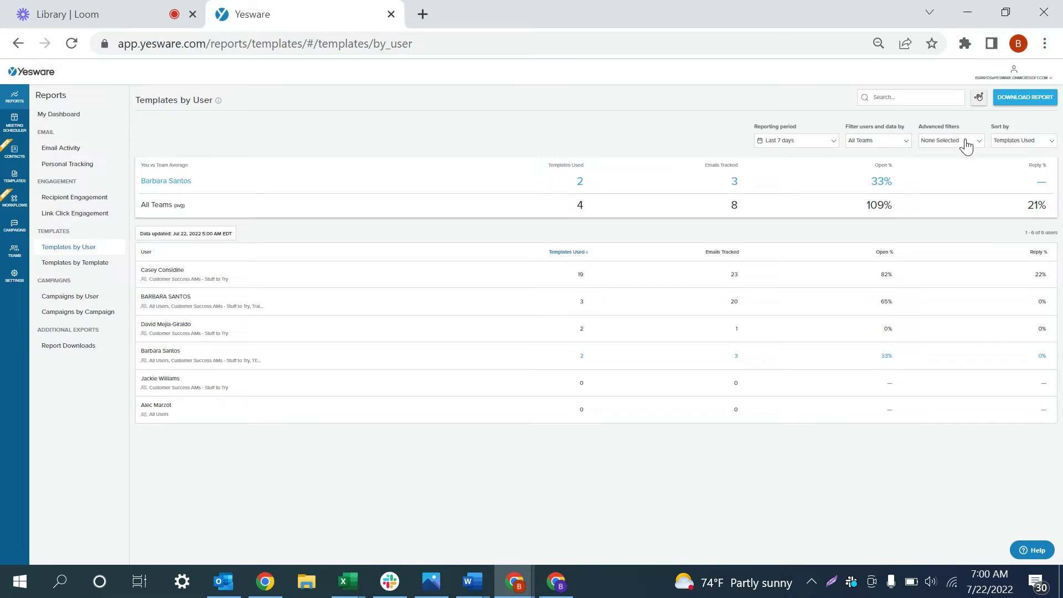
{"action": "left_click", "coordinate": [825, 143]}
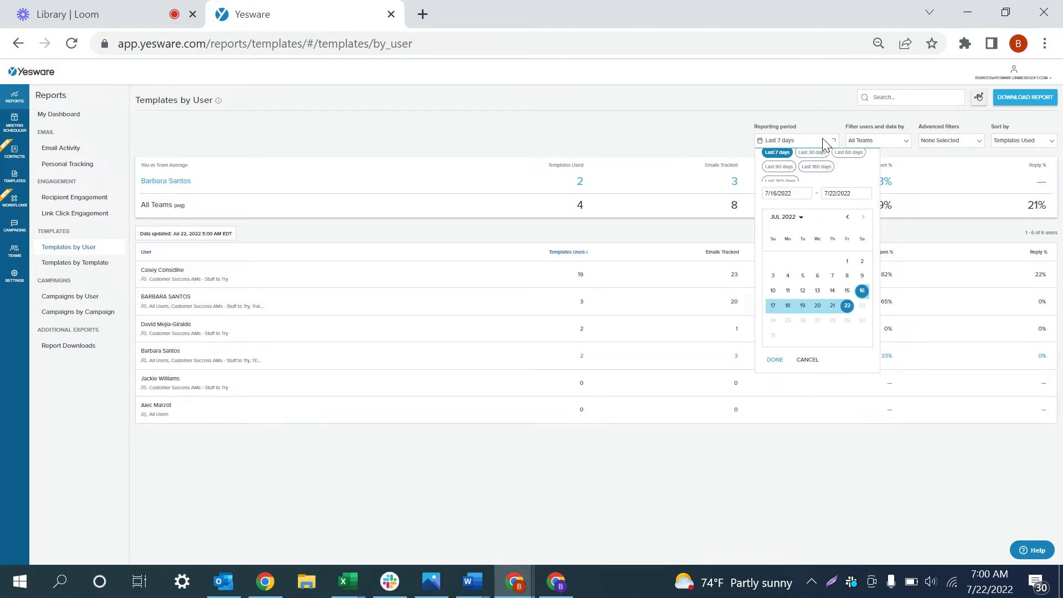
{"action": "left_click", "coordinate": [880, 145]}
{"action": "left_click", "coordinate": [880, 145]}
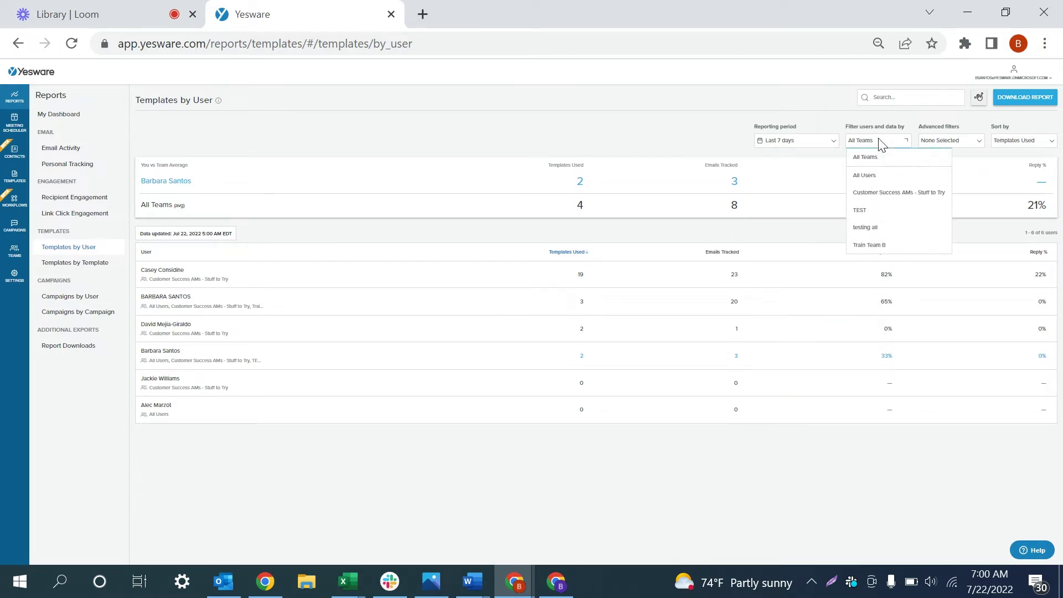
{"action": "left_click", "coordinate": [936, 147]}
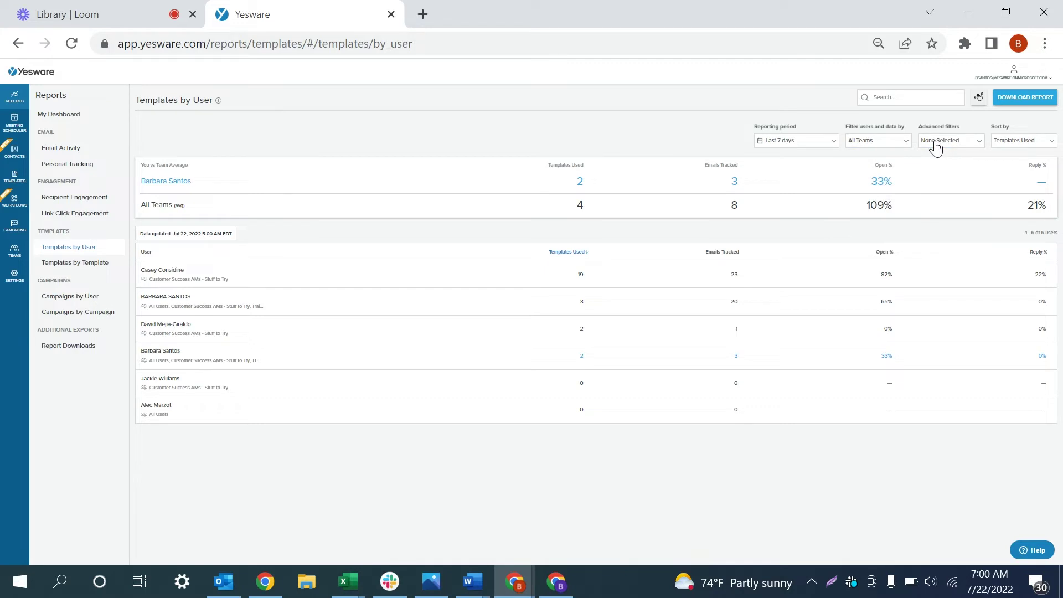
{"action": "left_click", "coordinate": [936, 143]}
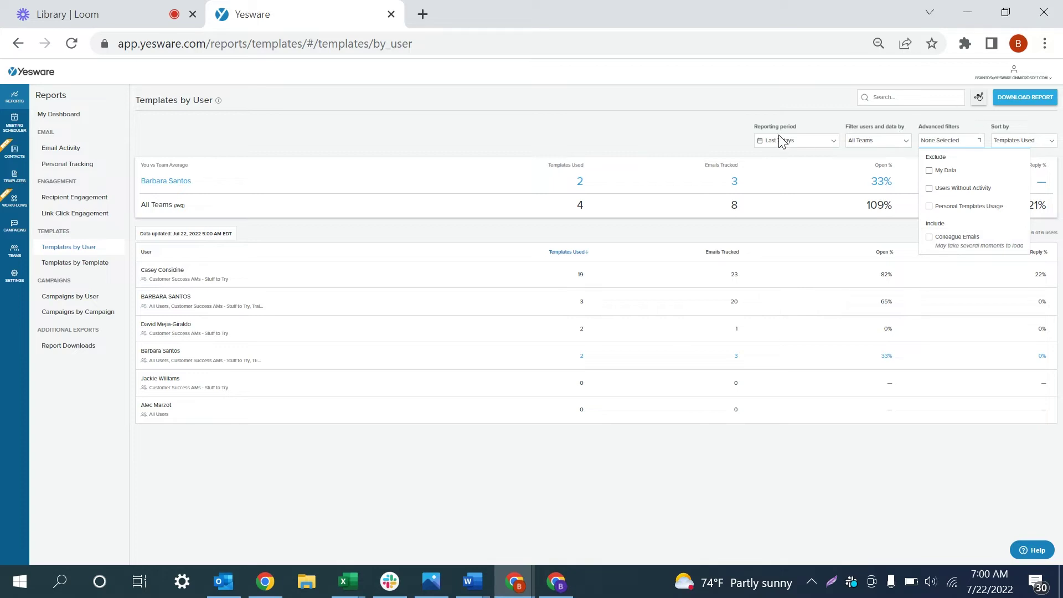
{"action": "left_click", "coordinate": [716, 153]}
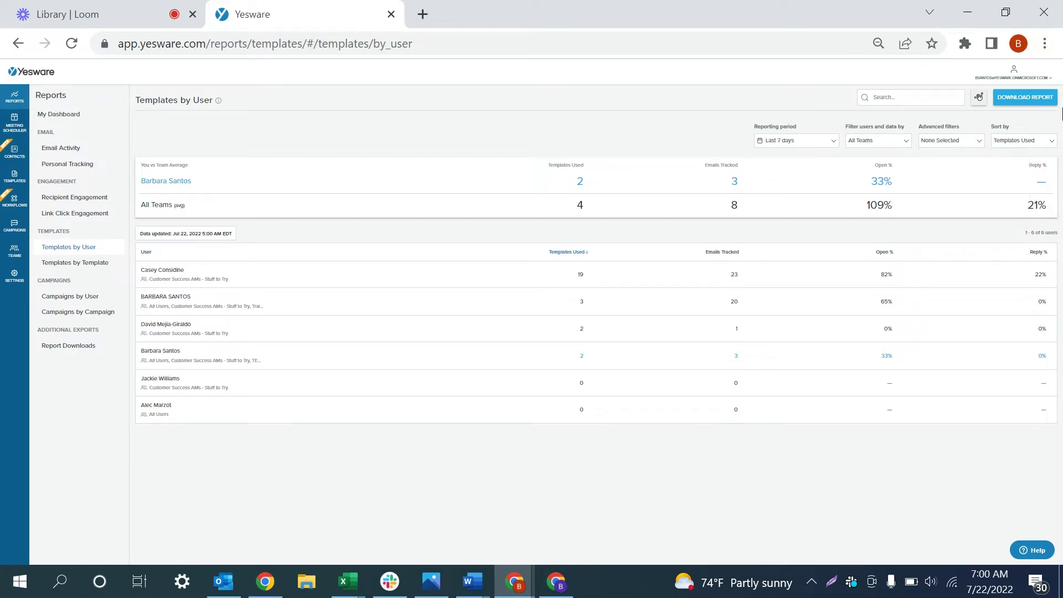
Step: Sort the Templates by User table by Emails Tracked, toggling ascending and back to descending
{"action": "left_click", "coordinate": [1037, 145]}
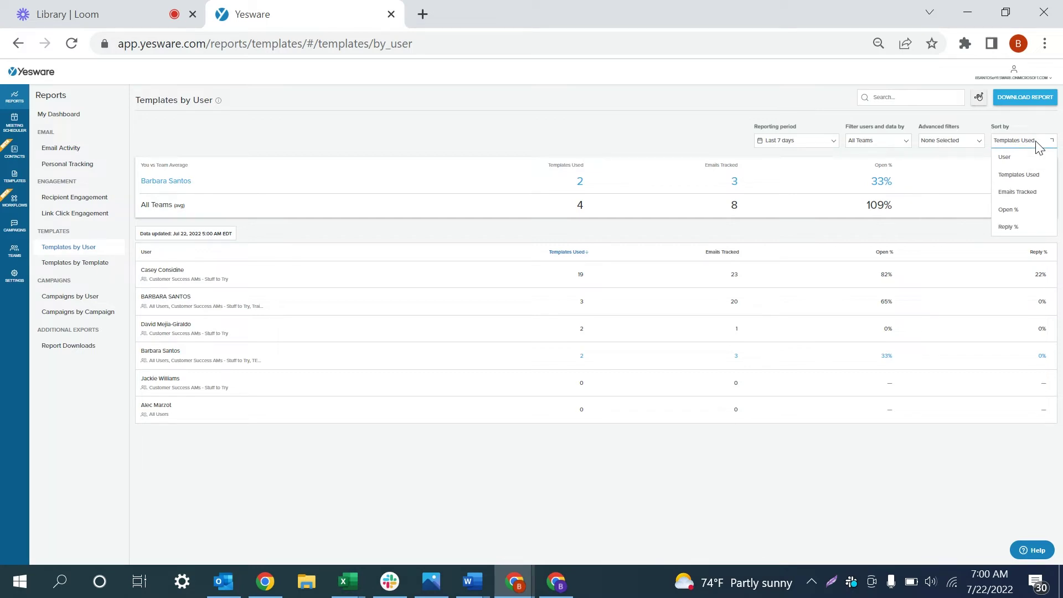
{"action": "left_click", "coordinate": [721, 255]}
{"action": "left_click", "coordinate": [720, 255]}
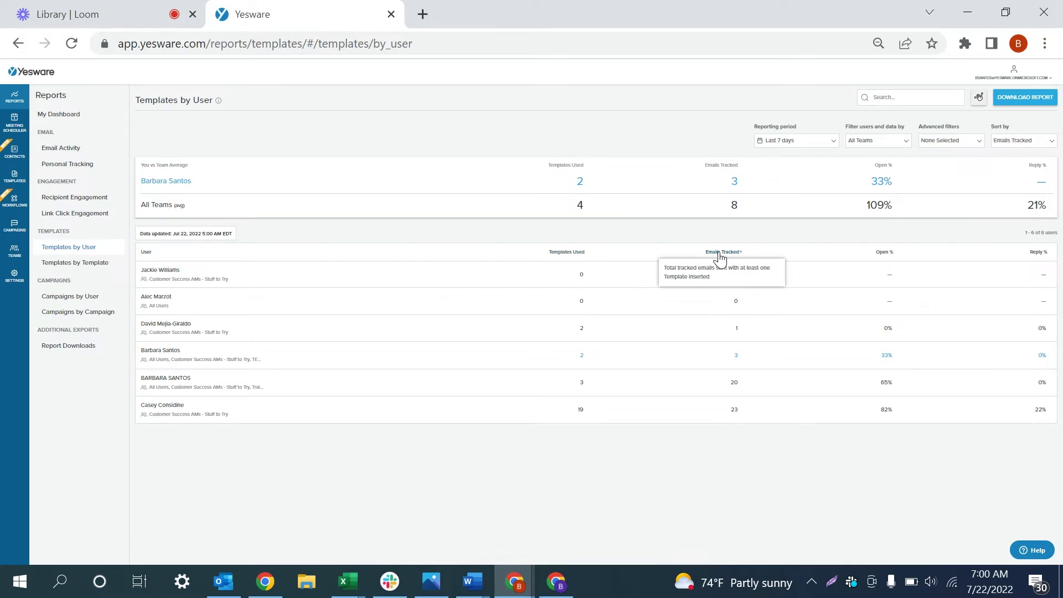
{"action": "left_click", "coordinate": [720, 254]}
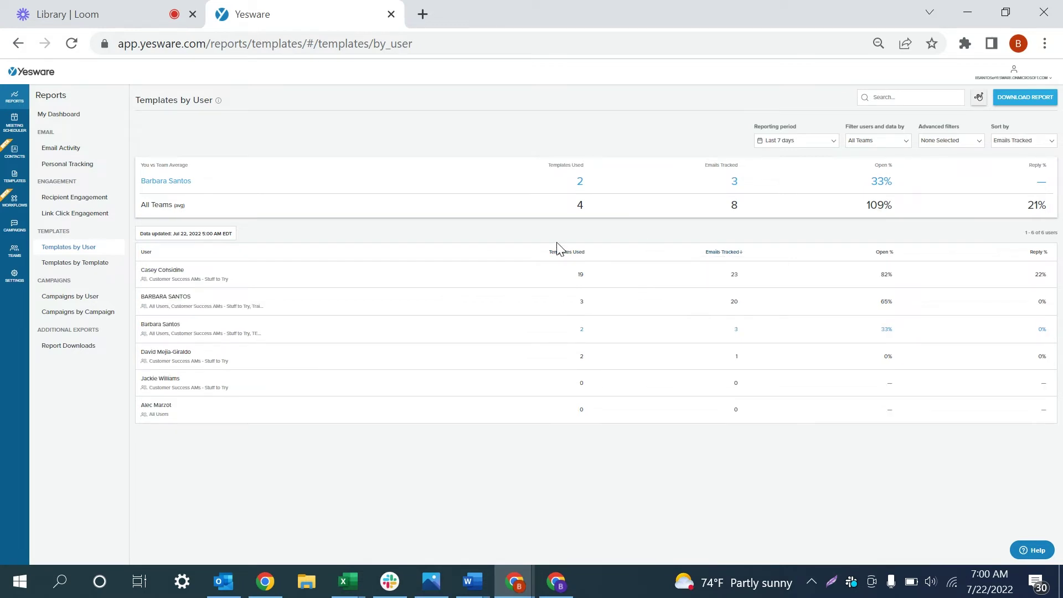
Step: Restore the descending Templates Used order, then go to the Templates by Template report
{"action": "left_click", "coordinate": [571, 252]}
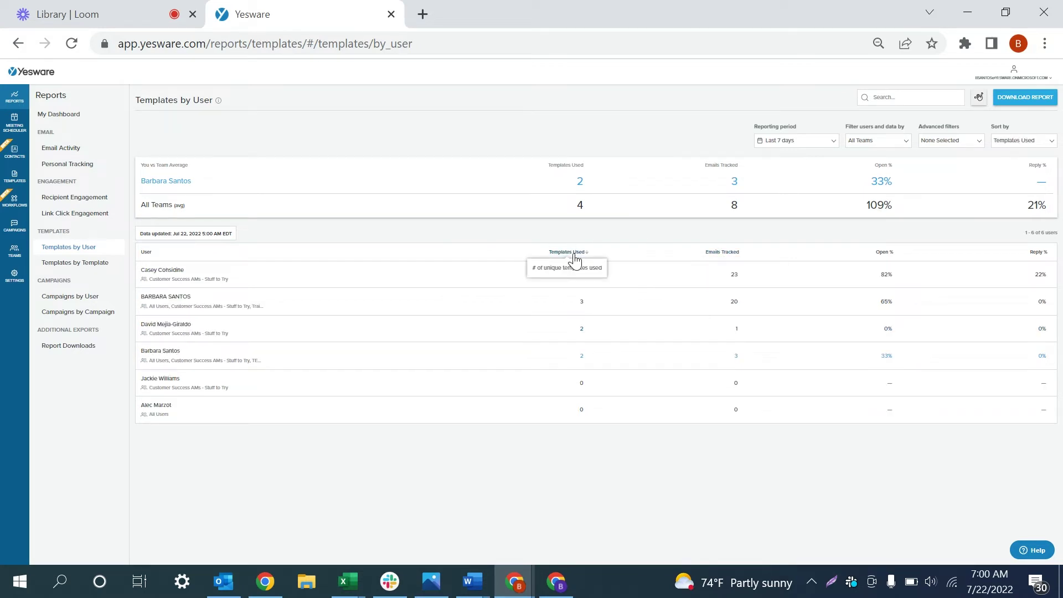
{"action": "left_click", "coordinate": [574, 253]}
{"action": "left_click", "coordinate": [574, 253]}
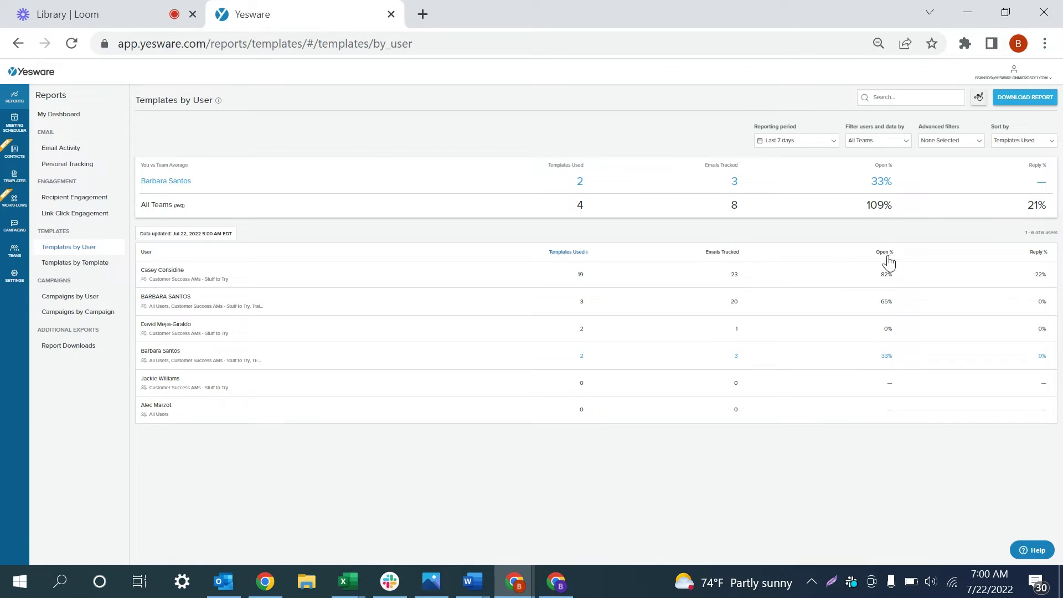
{"action": "mouse_move", "coordinate": [885, 256]}
{"action": "left_click", "coordinate": [103, 263]}
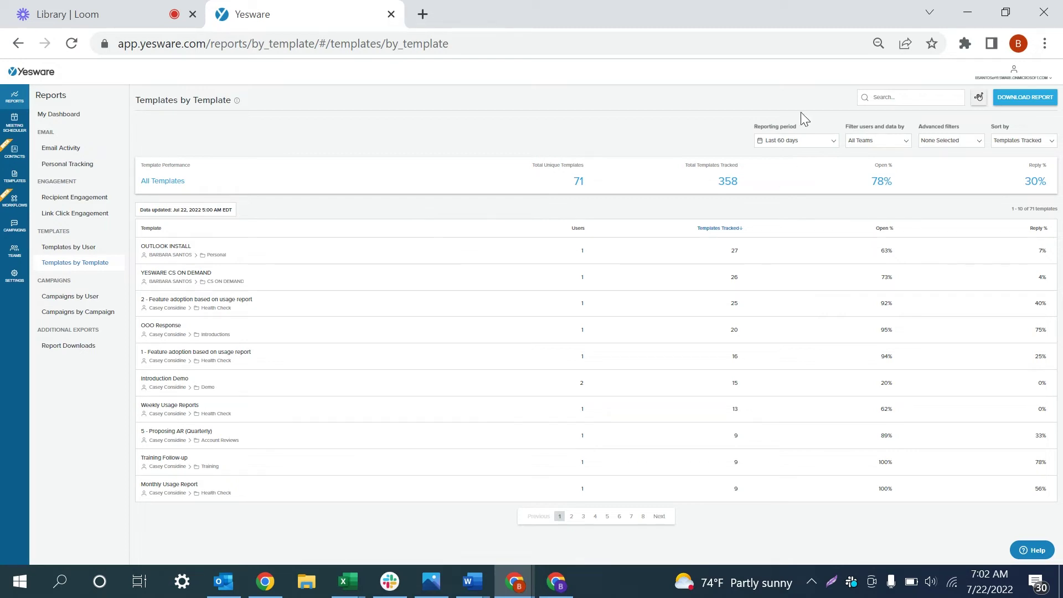
Step: Review the Templates by Template reporting period, team and advanced filter options without changes
{"action": "left_click", "coordinate": [826, 141]}
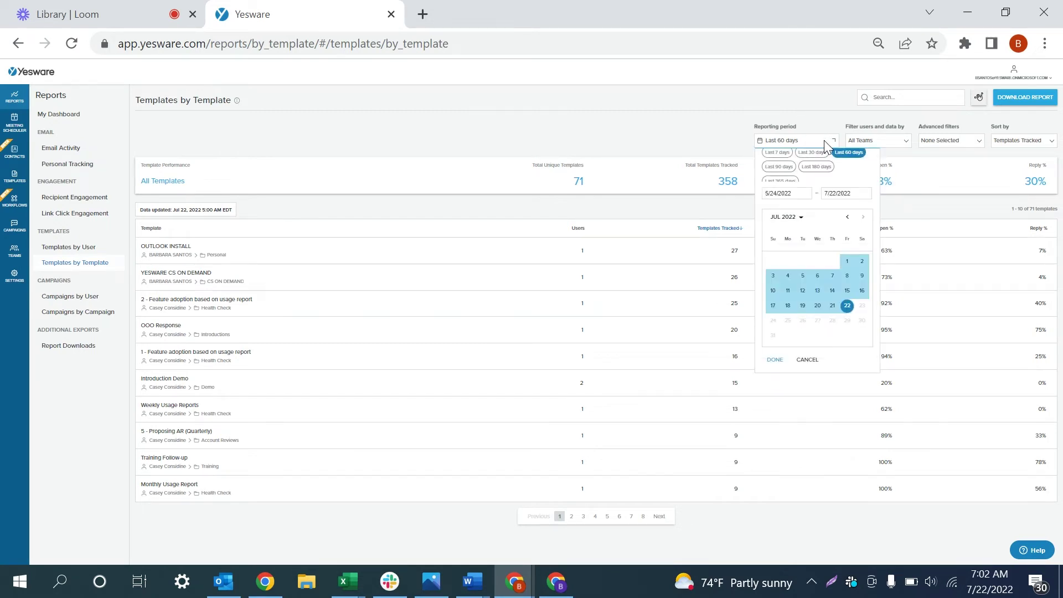
{"action": "left_click", "coordinate": [815, 117]}
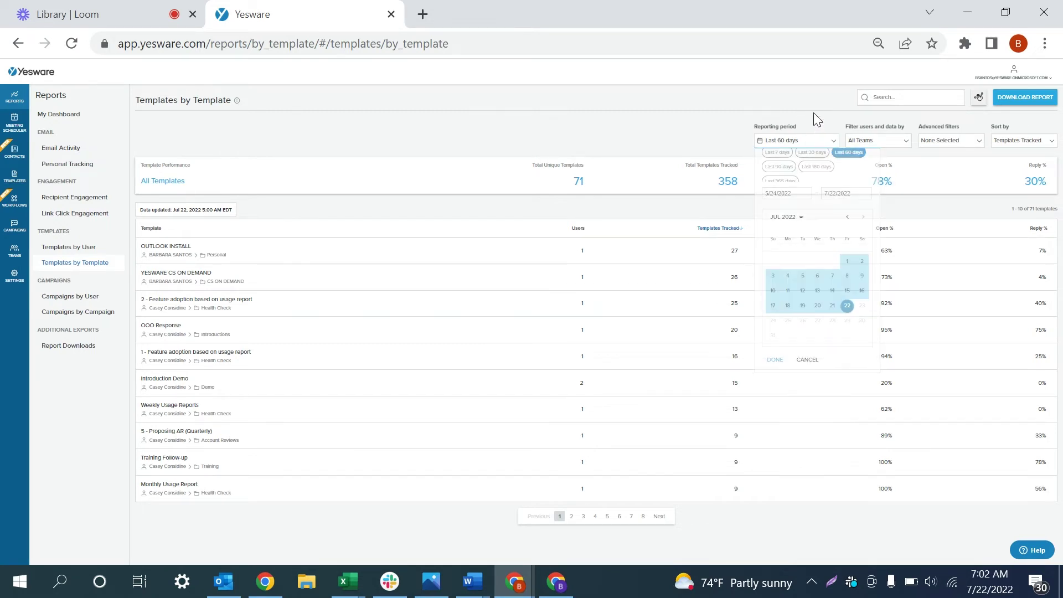
{"action": "left_click", "coordinate": [891, 143]}
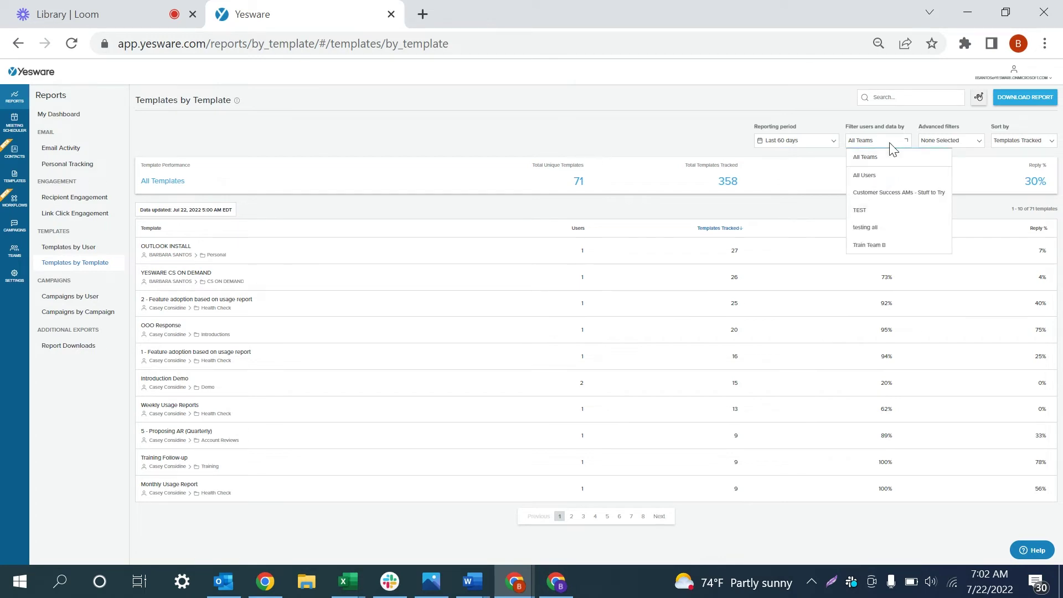
{"action": "left_click", "coordinate": [846, 119]}
{"action": "left_click", "coordinate": [964, 142]}
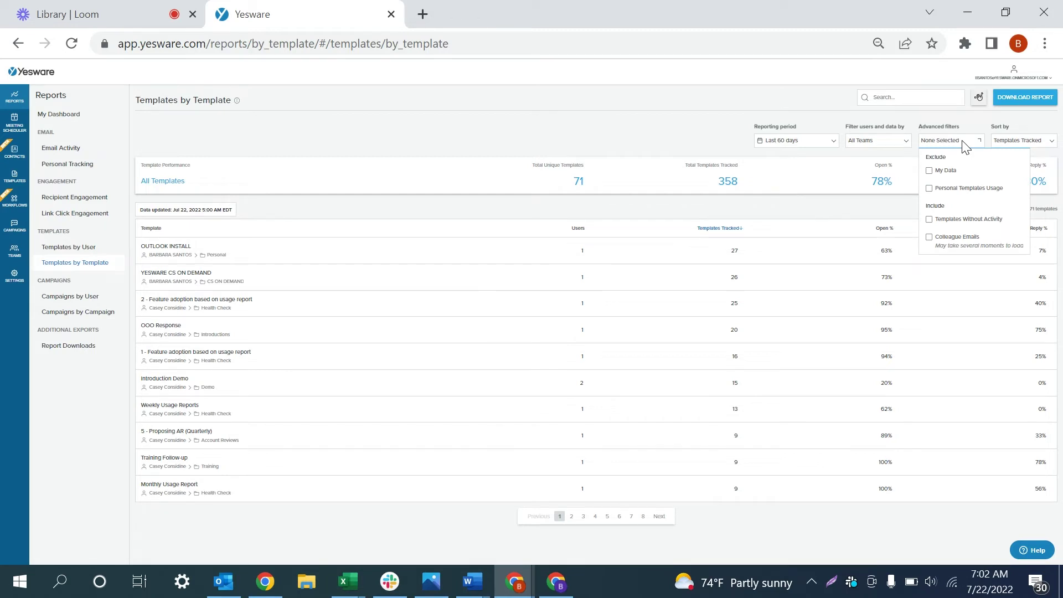
{"action": "left_click", "coordinate": [964, 143]}
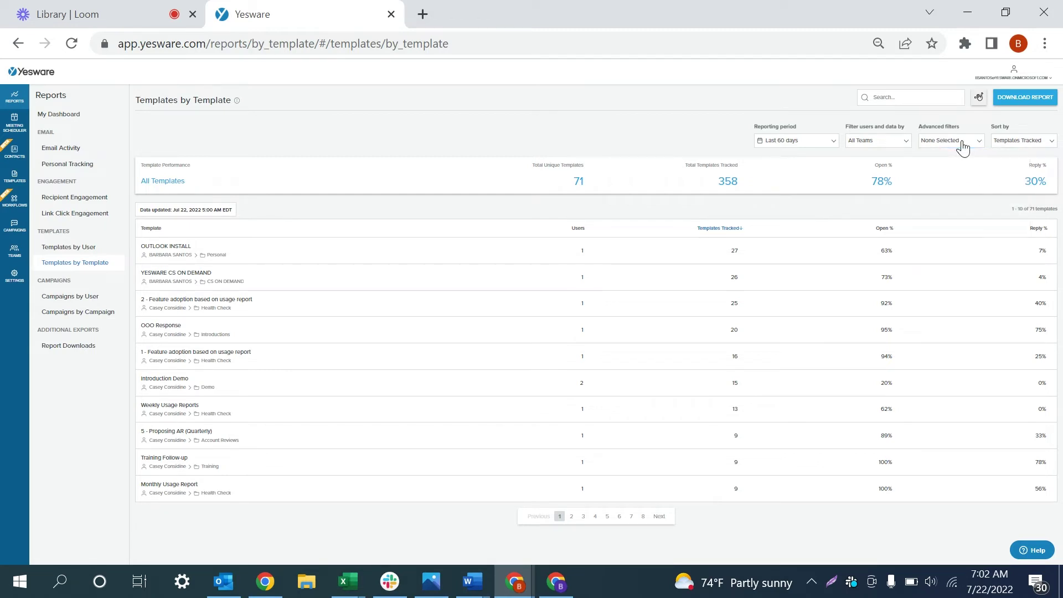
Step: Re-sort templates by Templates Tracked and Open %, ending ordered by Users with Introduction Demo first
{"action": "left_click", "coordinate": [1019, 142]}
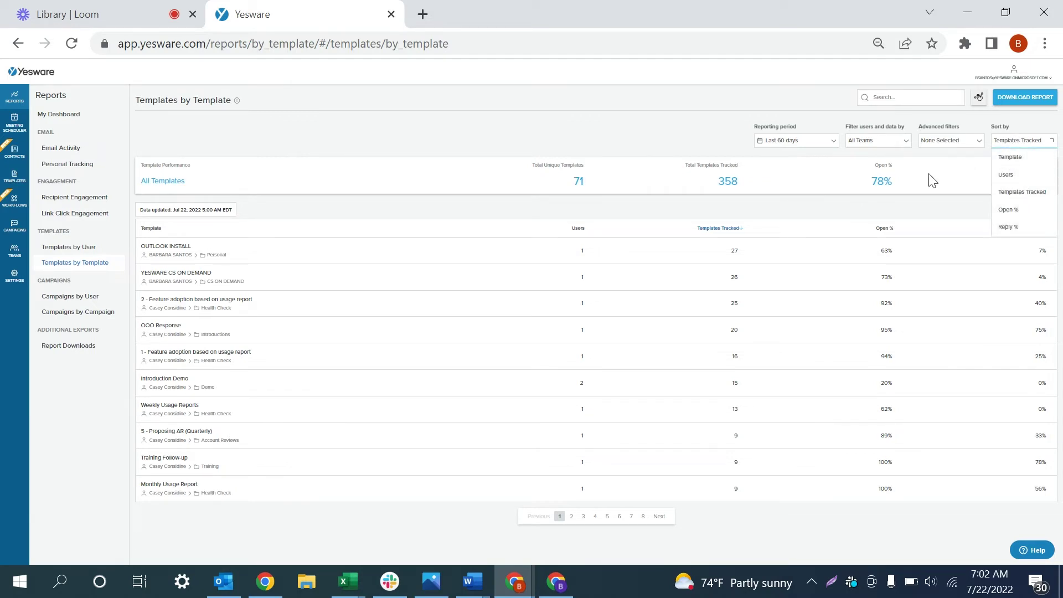
{"action": "double_click", "coordinate": [706, 230]}
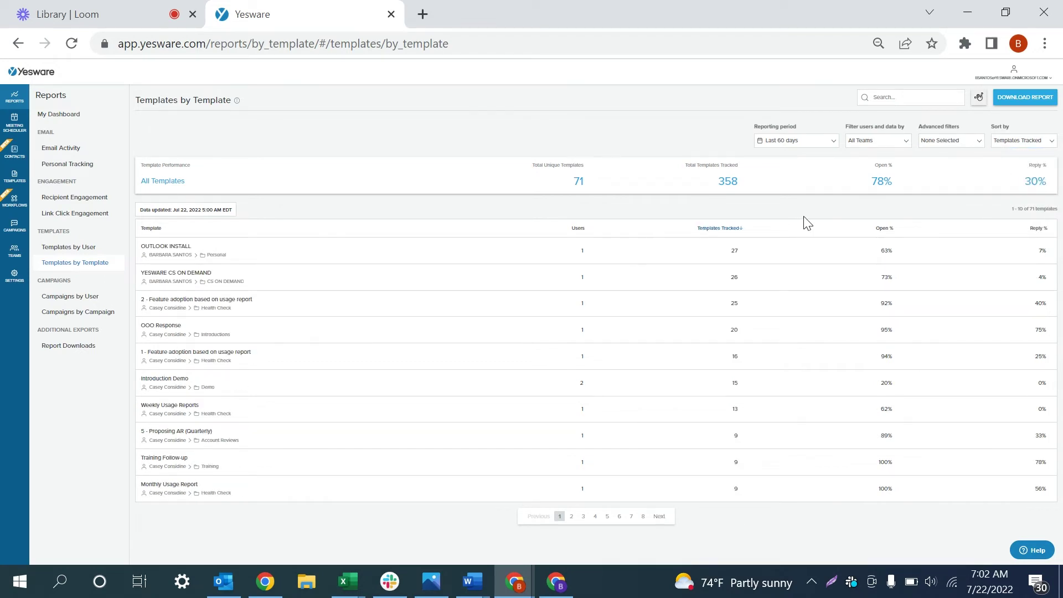
{"action": "left_click", "coordinate": [884, 229]}
{"action": "left_click", "coordinate": [884, 230]}
{"action": "left_click", "coordinate": [578, 229]}
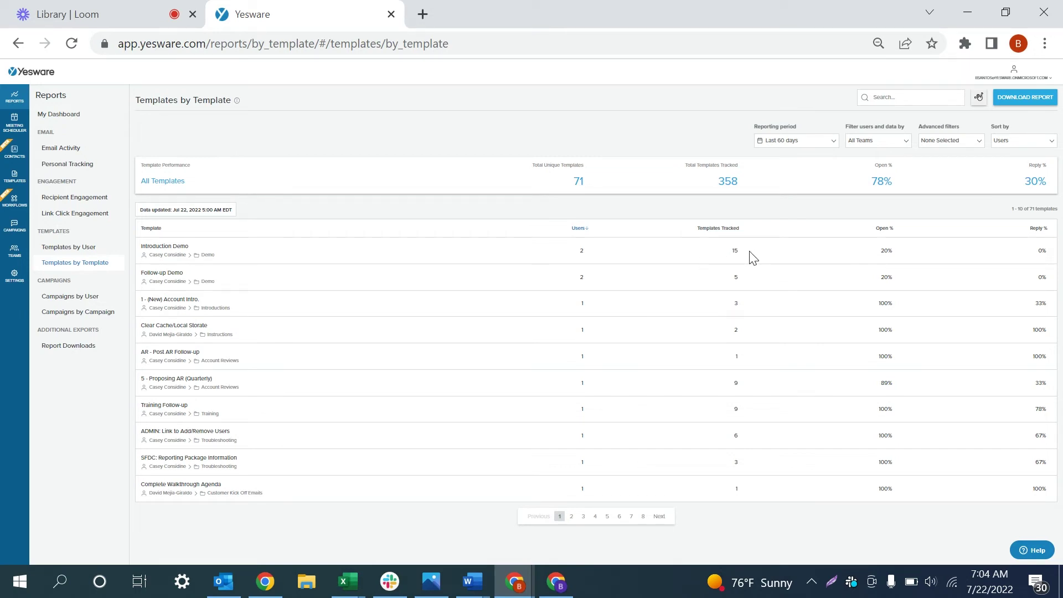
Step: Open the Campaigns by User report and check its reporting period without changing it
{"action": "left_click", "coordinate": [87, 298]}
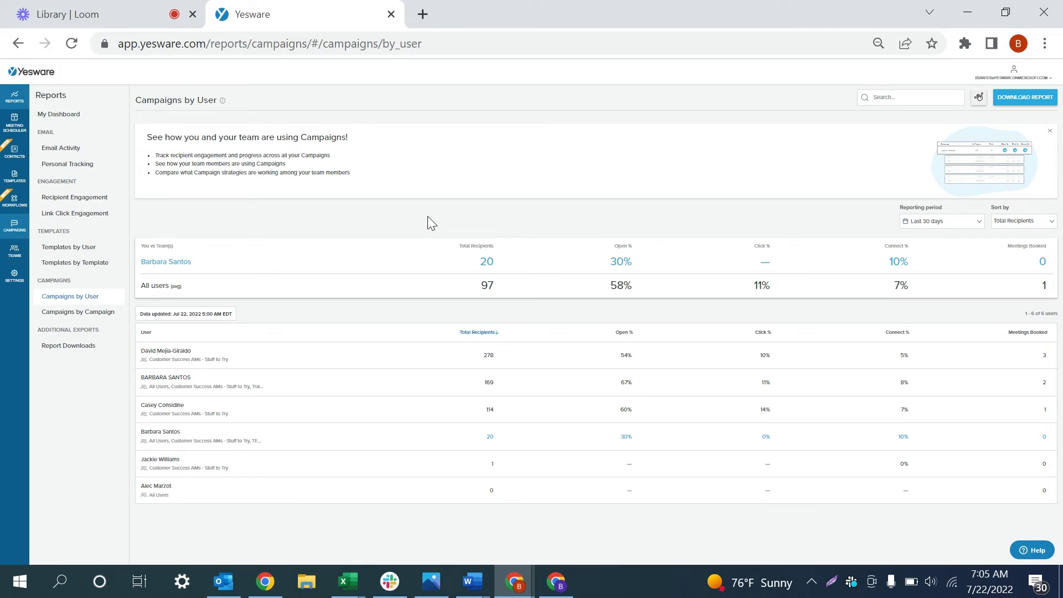
{"action": "left_click", "coordinate": [935, 221]}
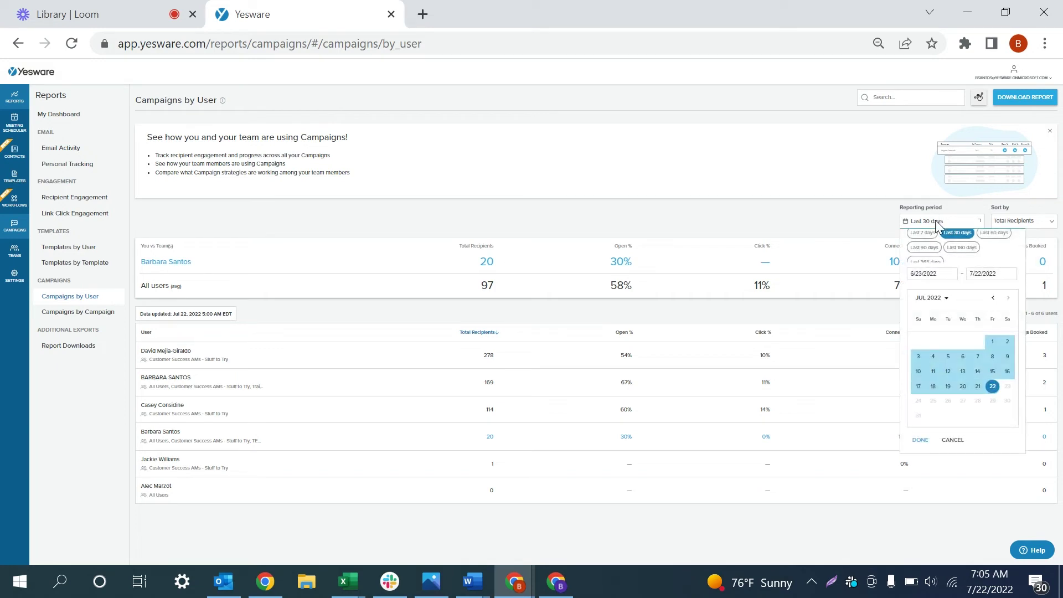
{"action": "left_click", "coordinate": [936, 224]}
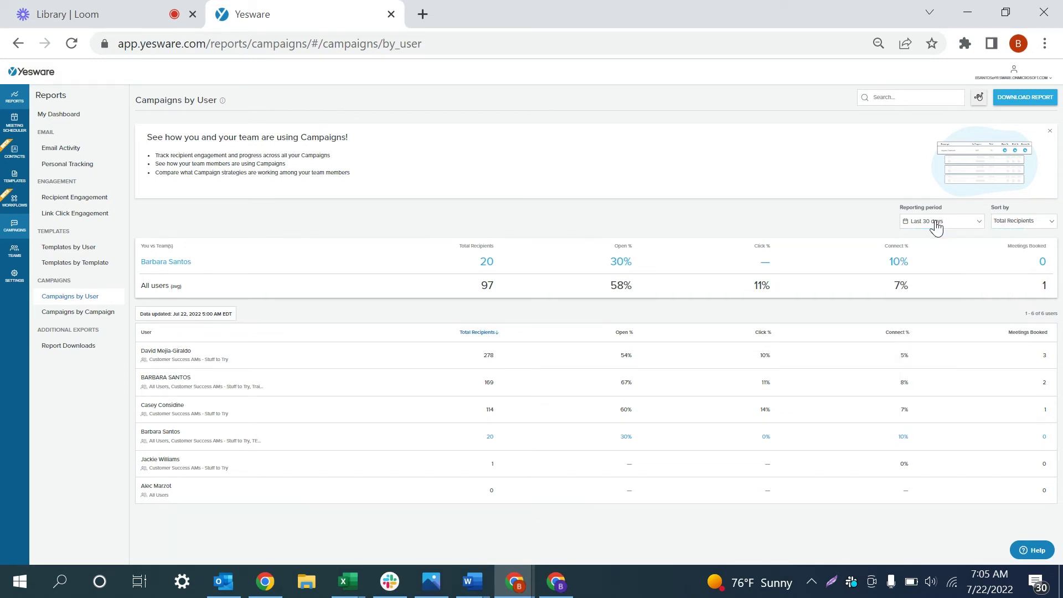
Step: Sort users by Open %, then by Total Recipients highest first, topping at 278
{"action": "left_click", "coordinate": [1021, 229]}
{"action": "left_click", "coordinate": [579, 247]}
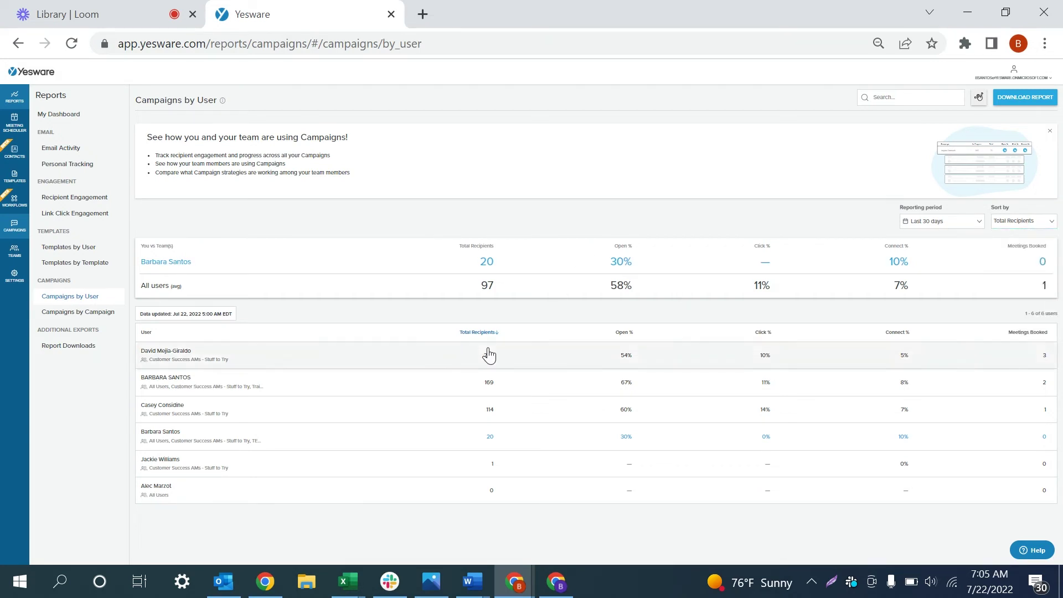
{"action": "left_click", "coordinate": [478, 334]}
{"action": "left_click", "coordinate": [477, 334]}
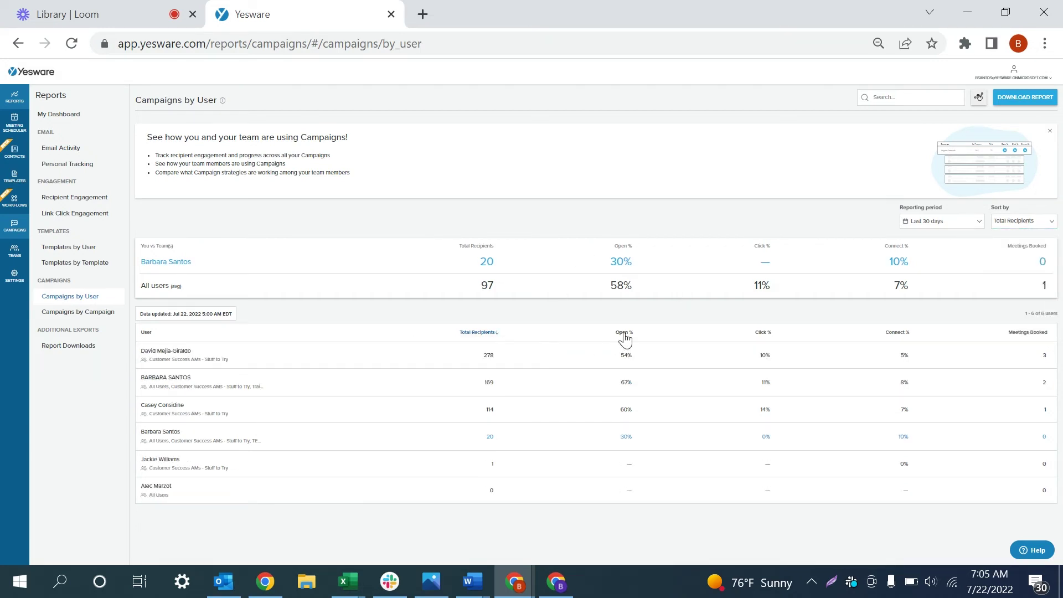
{"action": "left_click", "coordinate": [624, 333]}
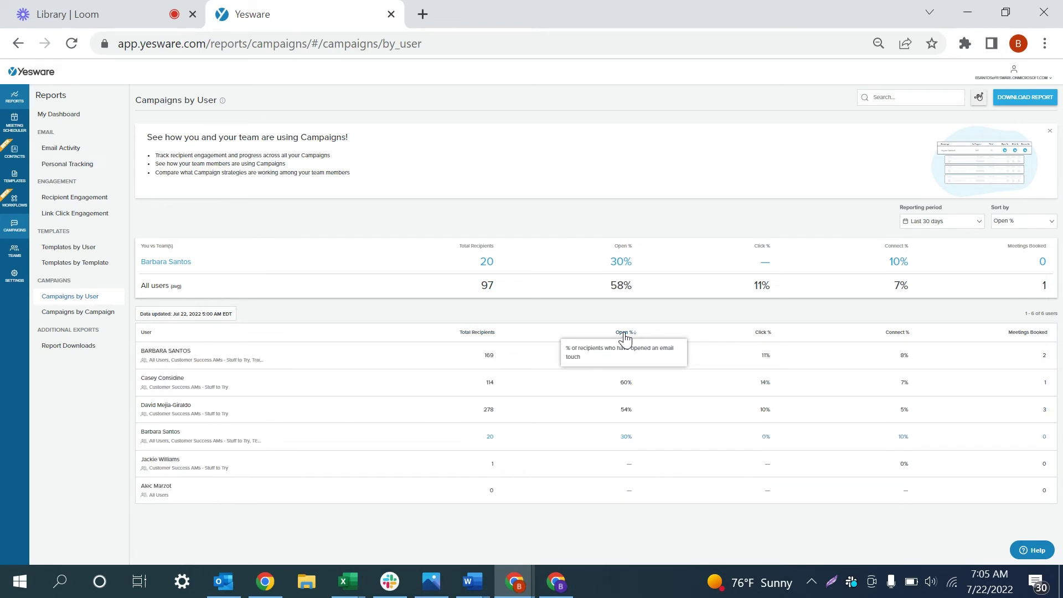
{"action": "double_click", "coordinate": [478, 333]}
{"action": "left_click", "coordinate": [468, 335]}
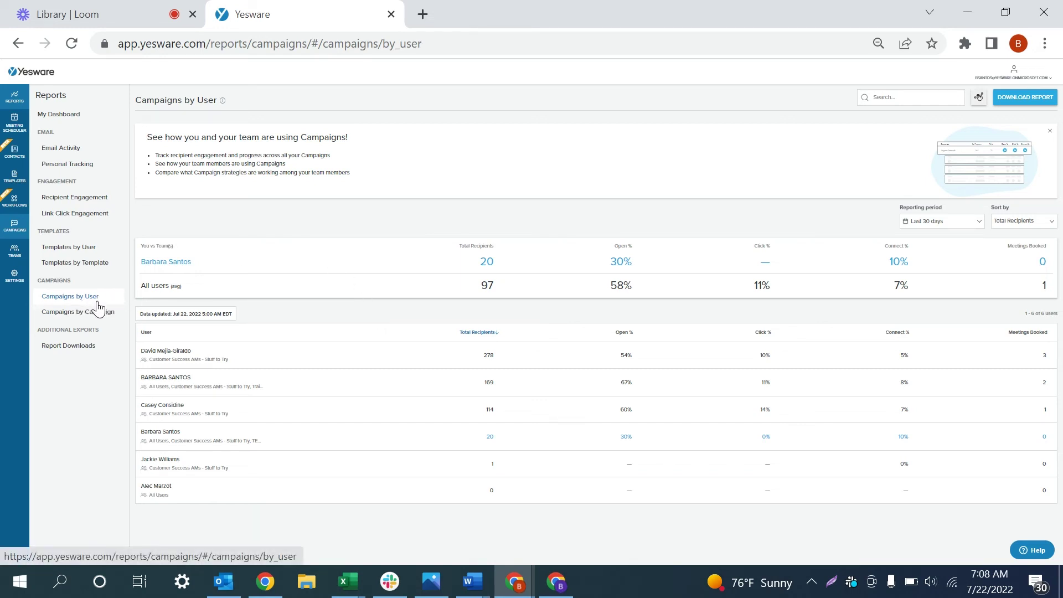
Step: View one user's campaign usage sorted by Total Recipients, then open Campaigns by Campaign
{"action": "left_click", "coordinate": [357, 383]}
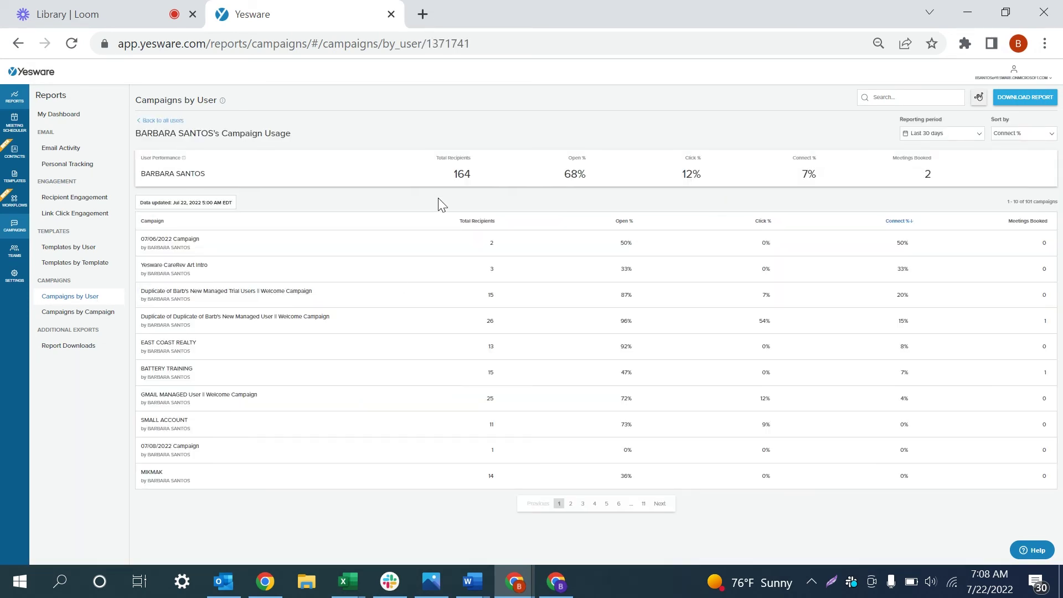
{"action": "left_click", "coordinate": [483, 222]}
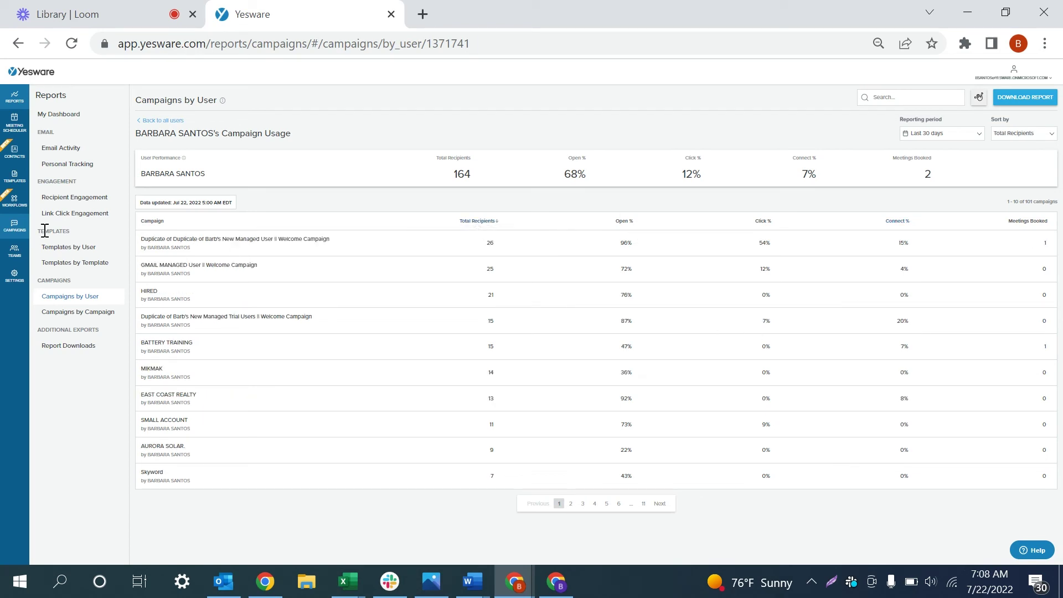
{"action": "left_click", "coordinate": [76, 314]}
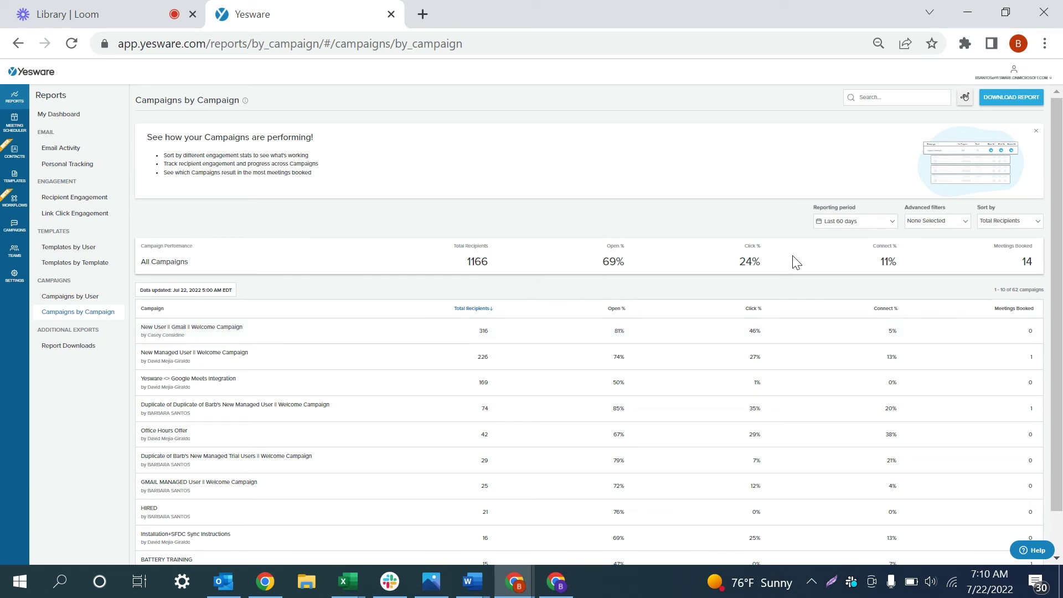
{"action": "left_click", "coordinate": [946, 222]}
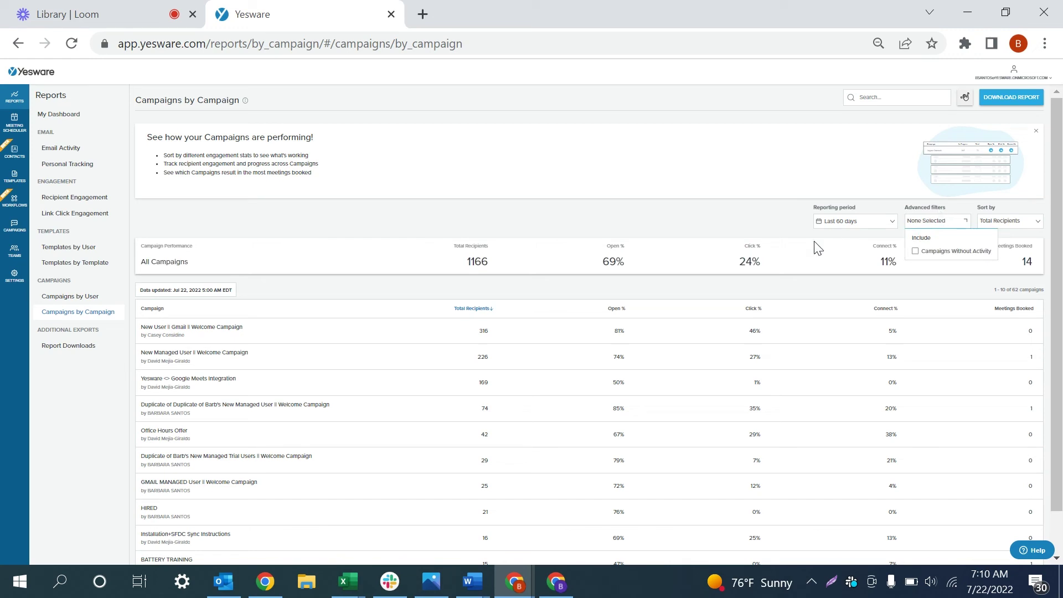
Step: Open the top campaign's touch details to review Touch 1 and Touch 2 results
{"action": "left_click", "coordinate": [319, 337]}
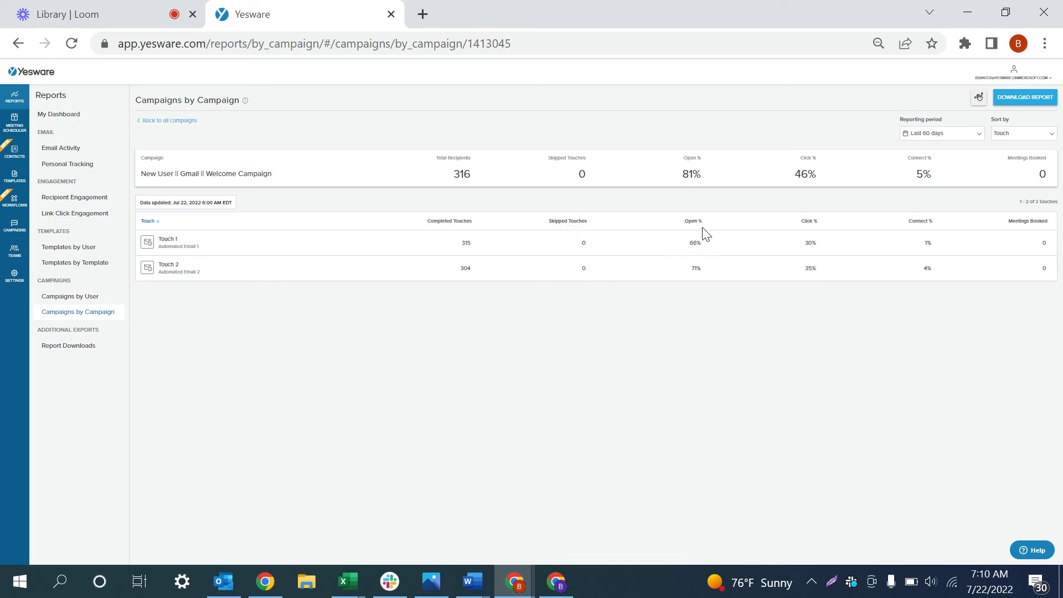
{"action": "mouse_move", "coordinate": [815, 228]}
Step: Return to all campaigns and add the Campaigns Without Activity filter, growing the list to 301
{"action": "left_click", "coordinate": [177, 121]}
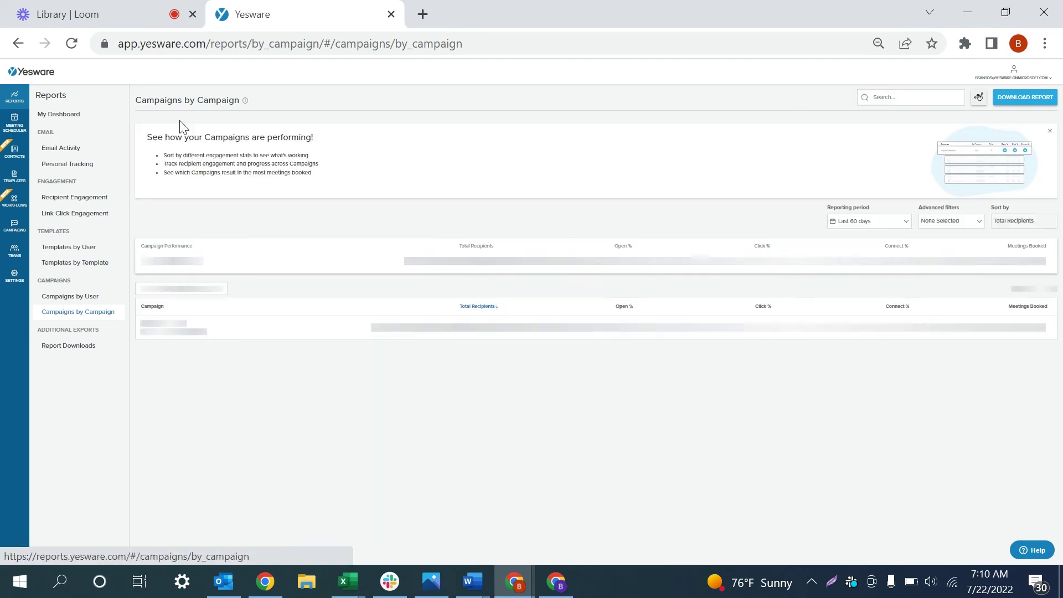
{"action": "left_click", "coordinate": [885, 228]}
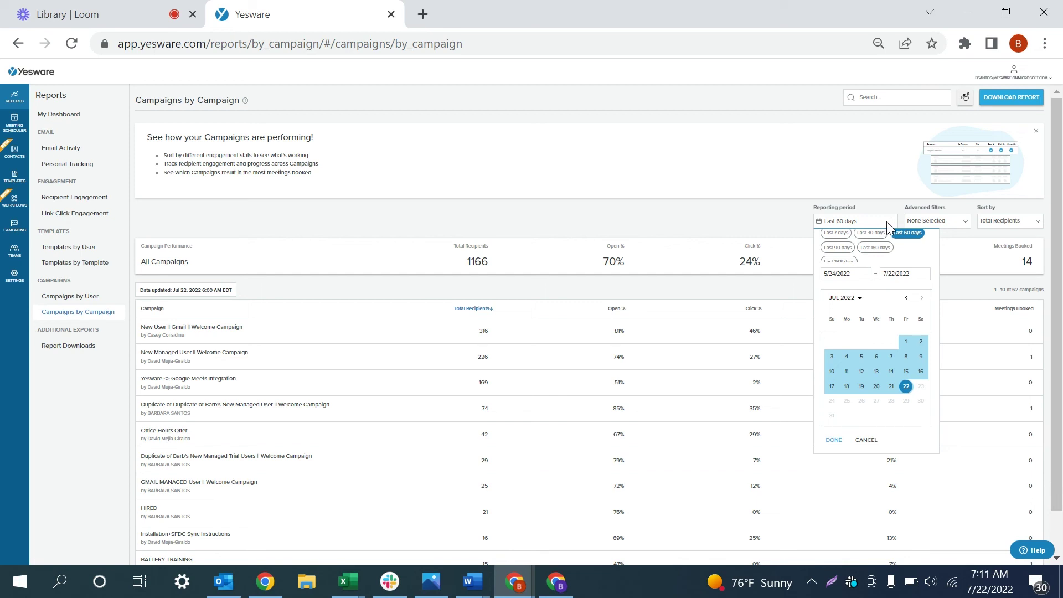
{"action": "left_click", "coordinate": [954, 223]}
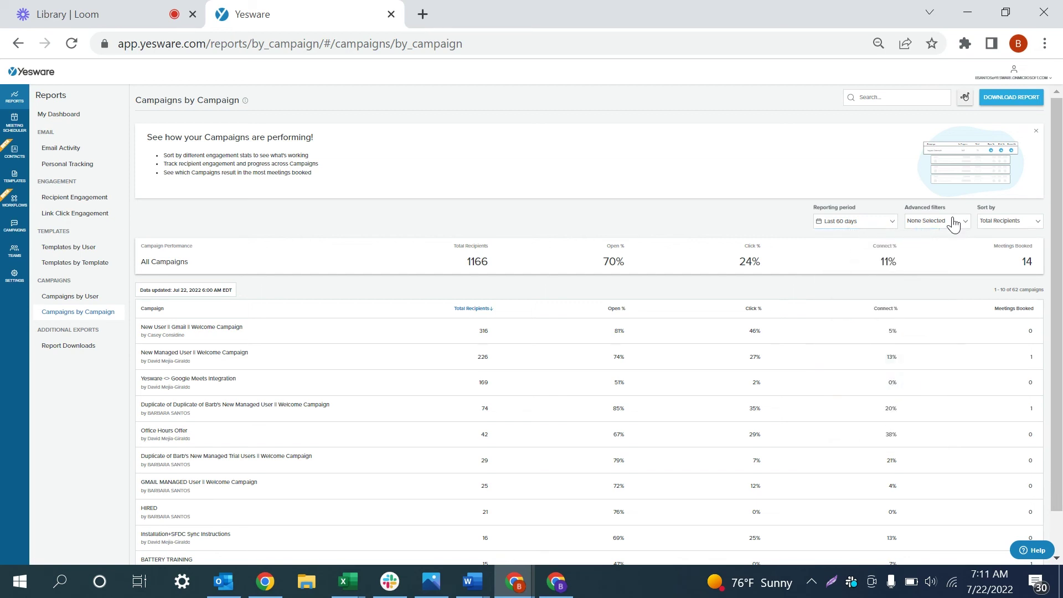
{"action": "left_click", "coordinate": [954, 223]}
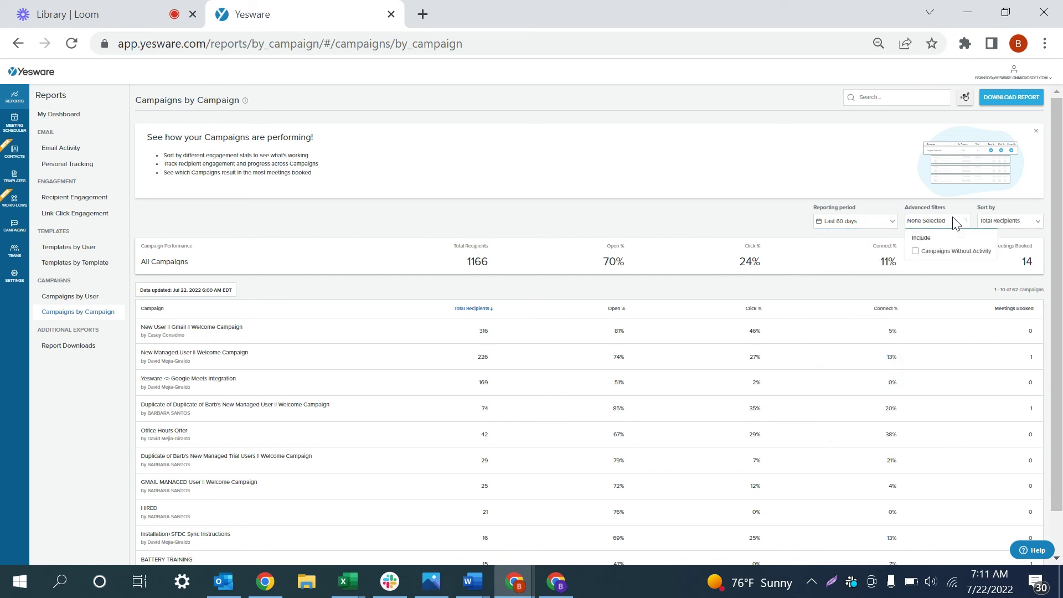
{"action": "left_click", "coordinate": [949, 254]}
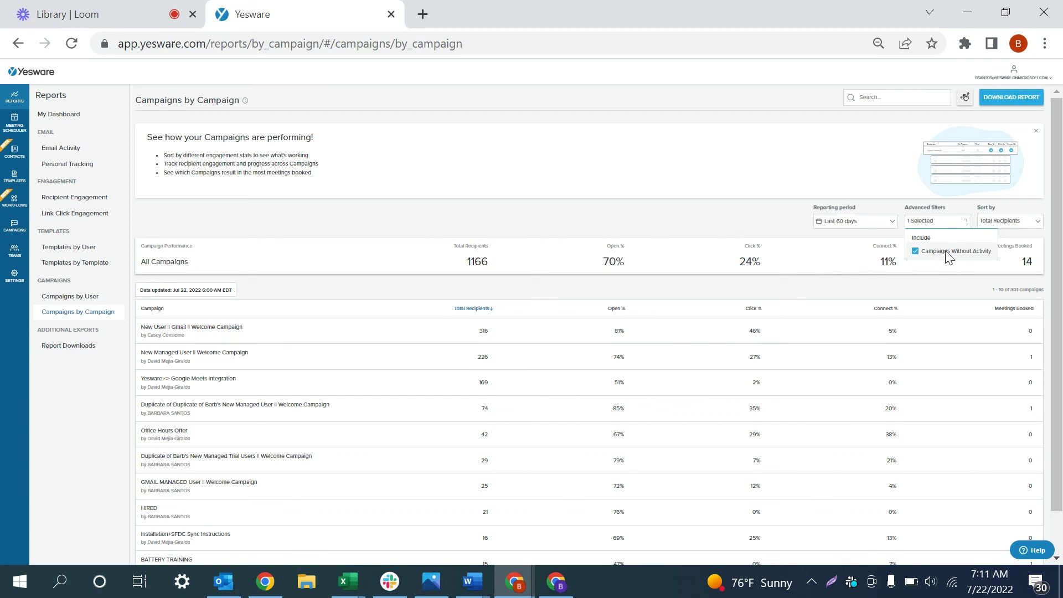
{"action": "left_click", "coordinate": [766, 232]}
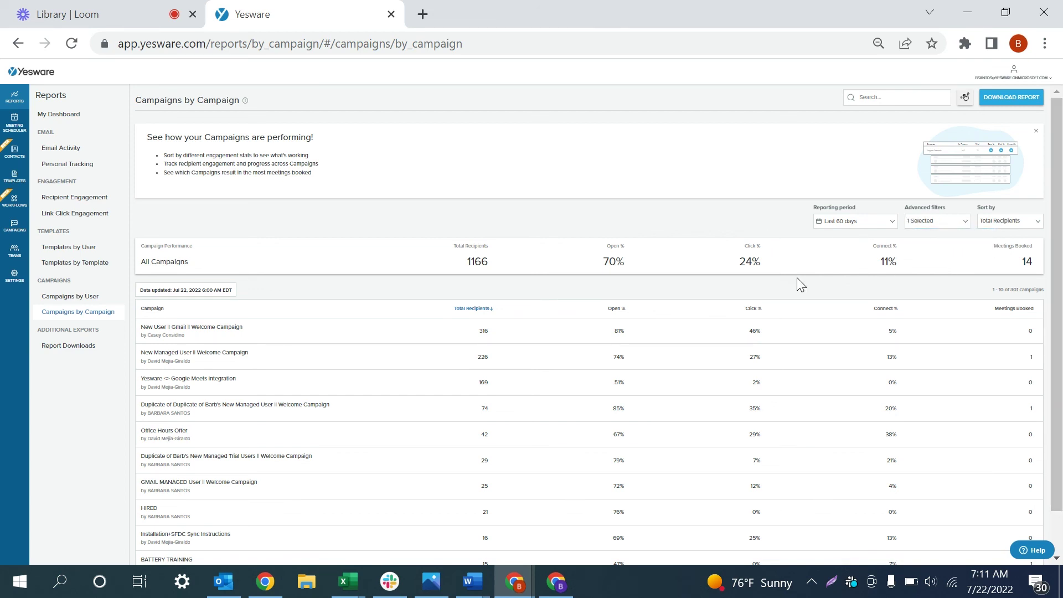
{"action": "scroll", "coordinate": [796, 280], "scroll_direction": "down", "scroll_amount": 1}
{"action": "scroll", "coordinate": [795, 283], "scroll_direction": "up", "scroll_amount": 1}
Step: Sort the campaign list by Open % with the highest rates first
{"action": "left_click", "coordinate": [1019, 222]}
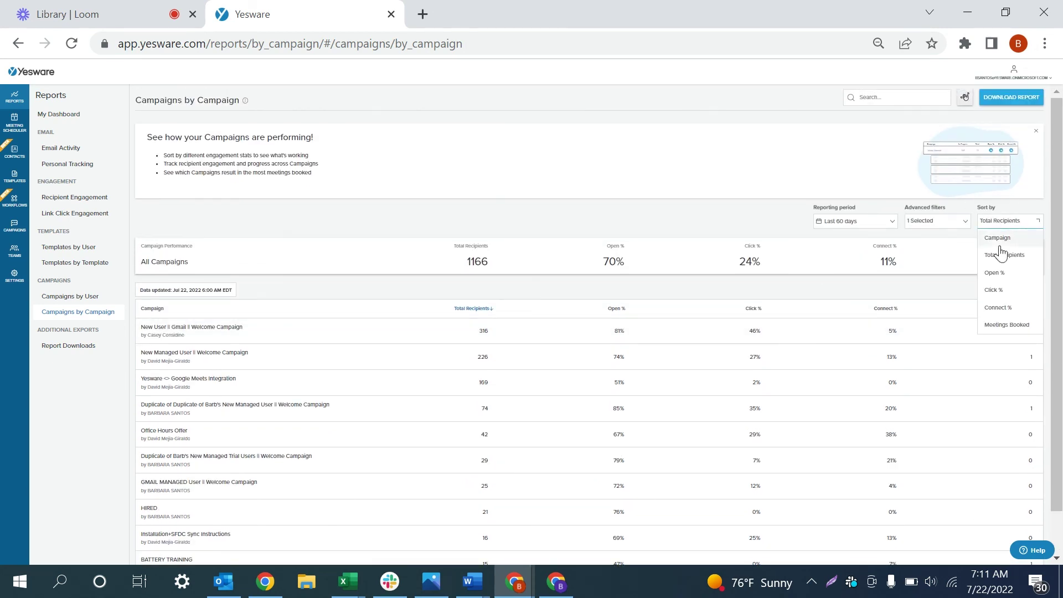
{"action": "left_click", "coordinate": [542, 285]}
{"action": "left_click", "coordinate": [617, 309]}
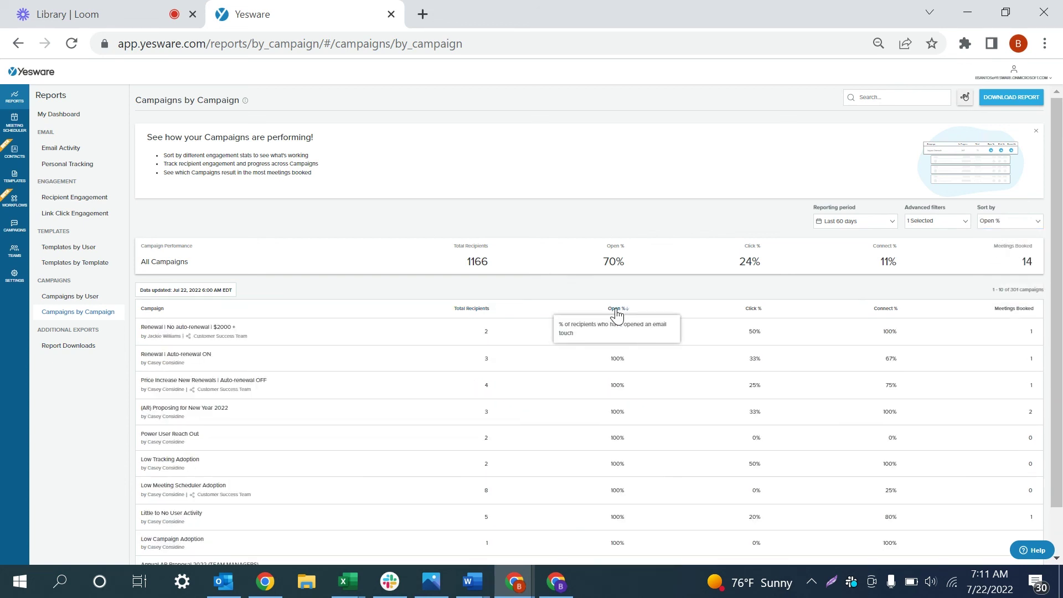
{"action": "left_click", "coordinate": [616, 314]}
{"action": "left_click", "coordinate": [616, 314]}
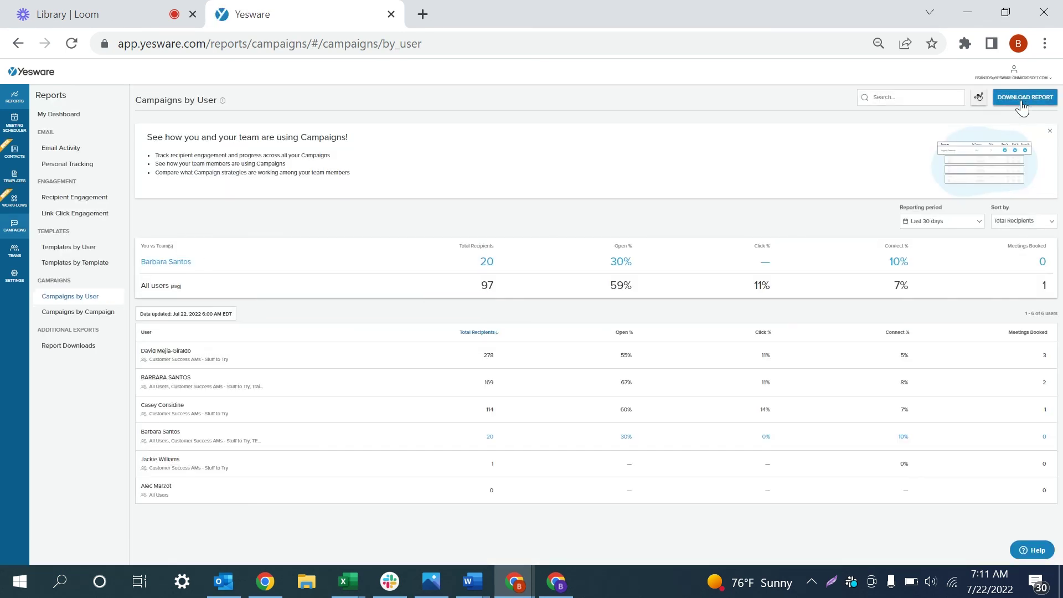
Step: Pass through Email Activity and Personal Tracking reports to reach the Report Downloads CSV page
{"action": "left_click", "coordinate": [81, 148]}
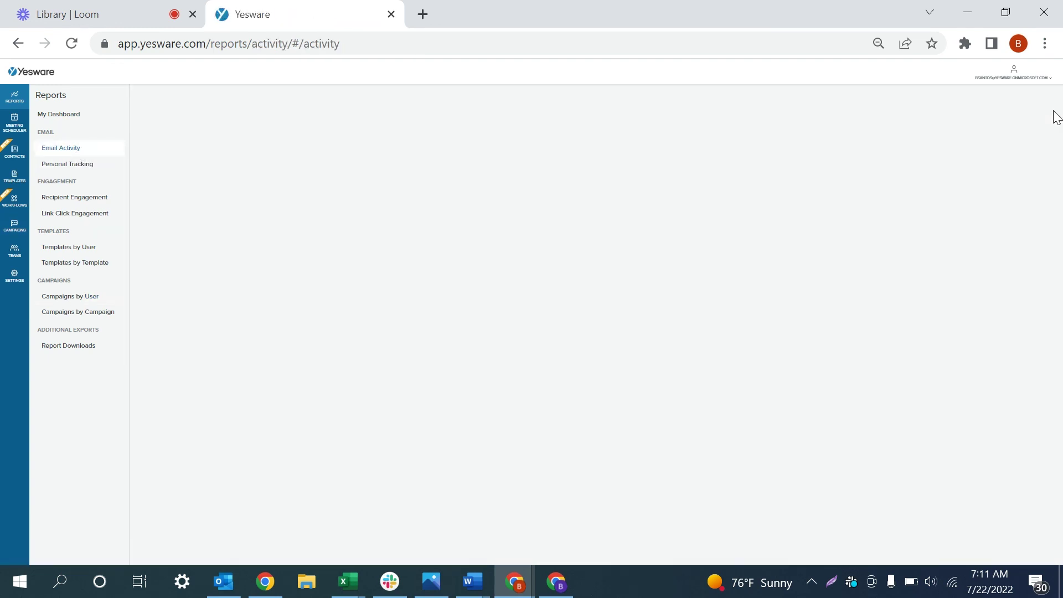
{"action": "left_click", "coordinate": [92, 166]}
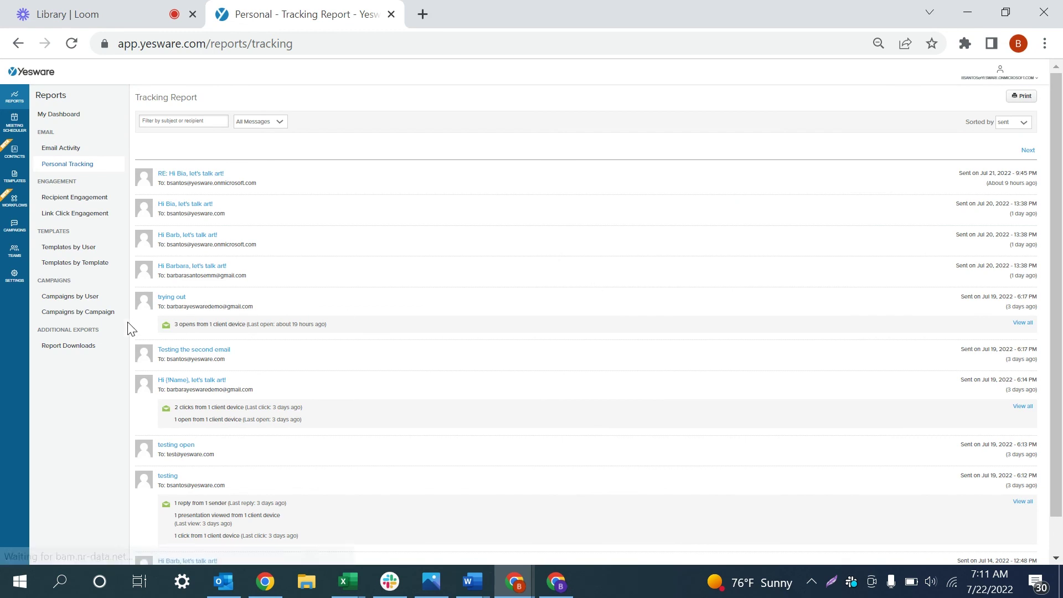
{"action": "left_click", "coordinate": [82, 347]}
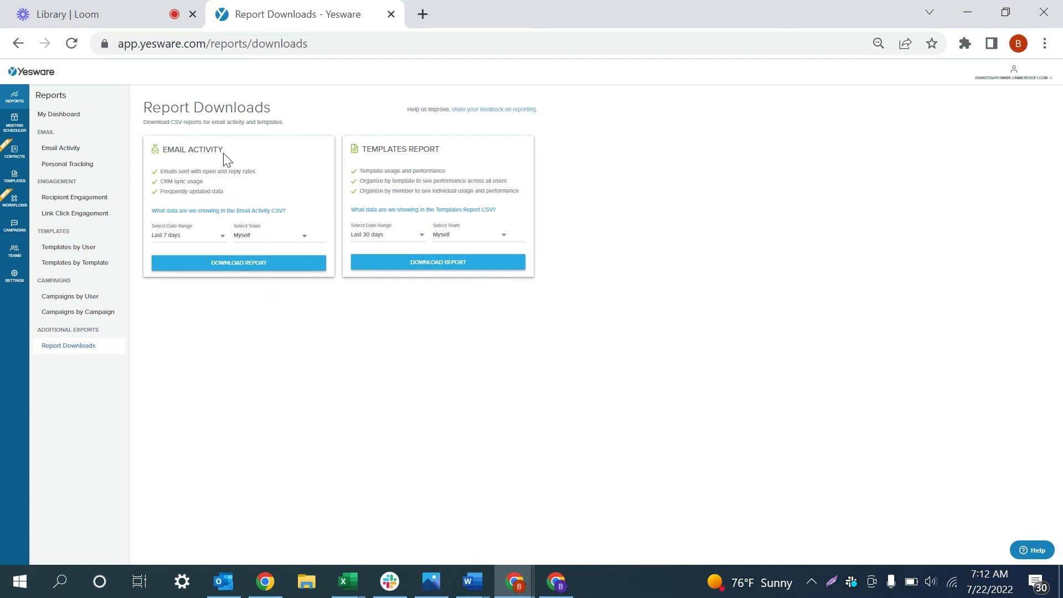
{"action": "left_click", "coordinate": [202, 234]}
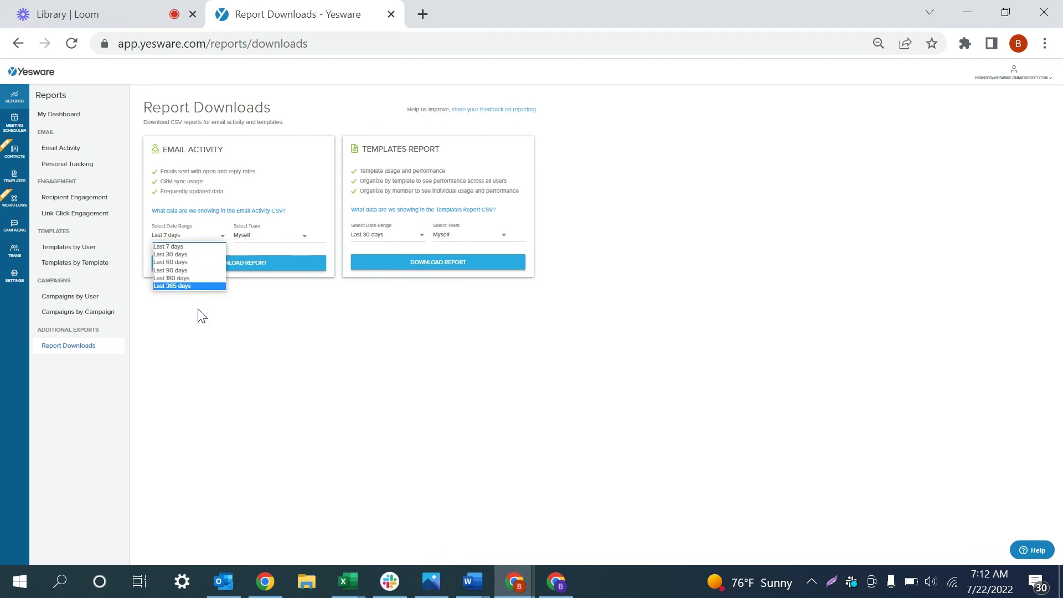
{"action": "left_click", "coordinate": [275, 235]}
{"action": "left_click", "coordinate": [277, 233]}
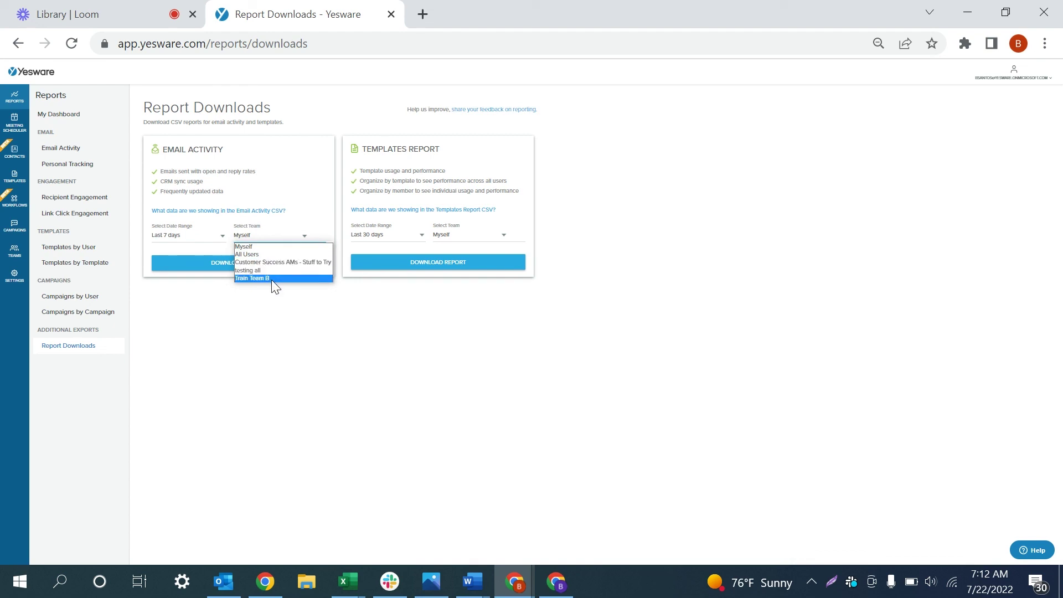
{"action": "left_click", "coordinate": [303, 327]}
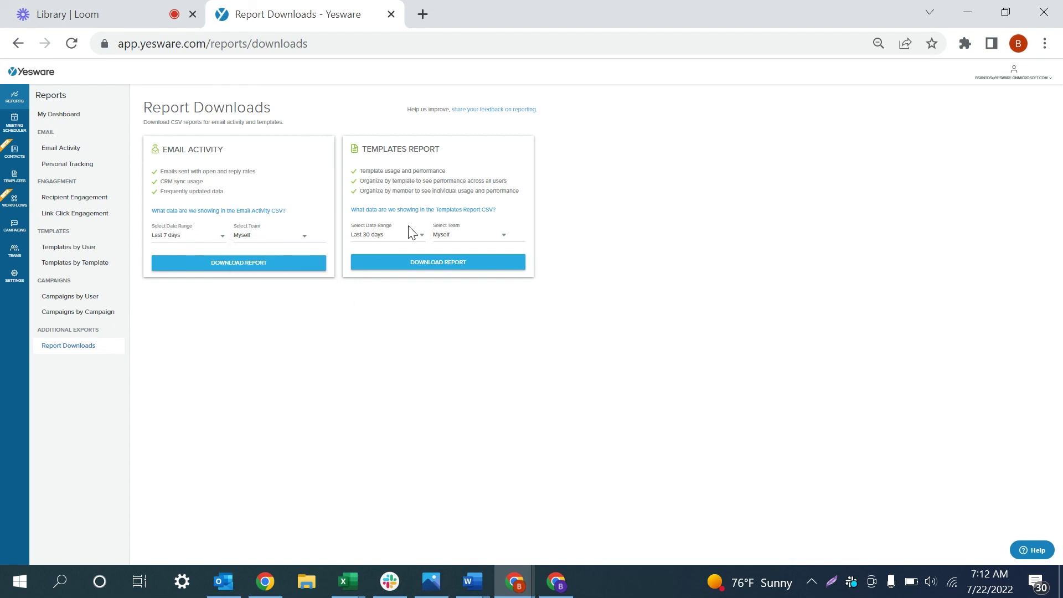
{"action": "left_click", "coordinate": [409, 237]}
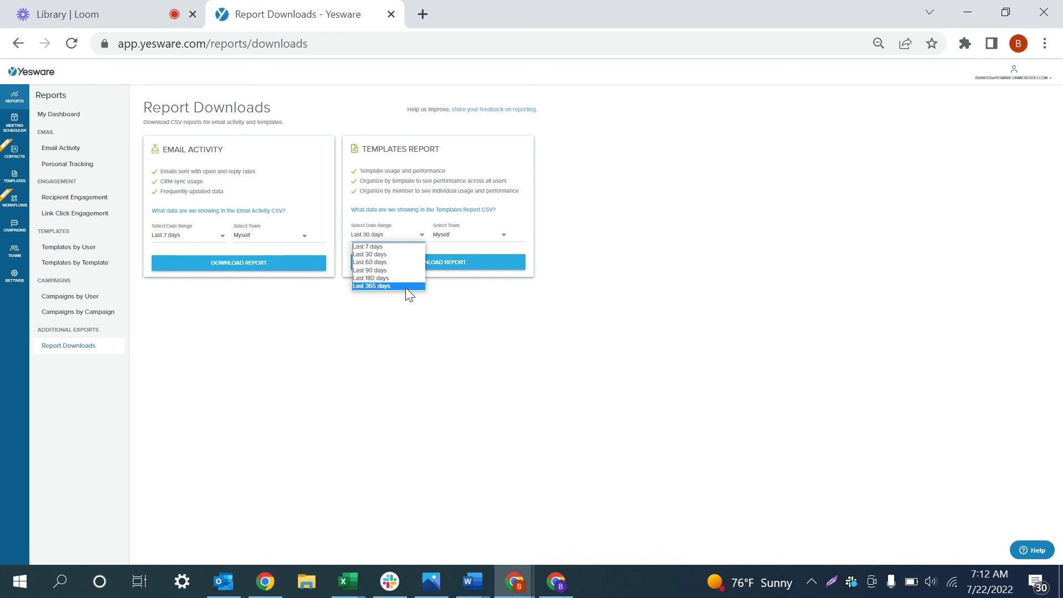
{"action": "left_click", "coordinate": [434, 334]}
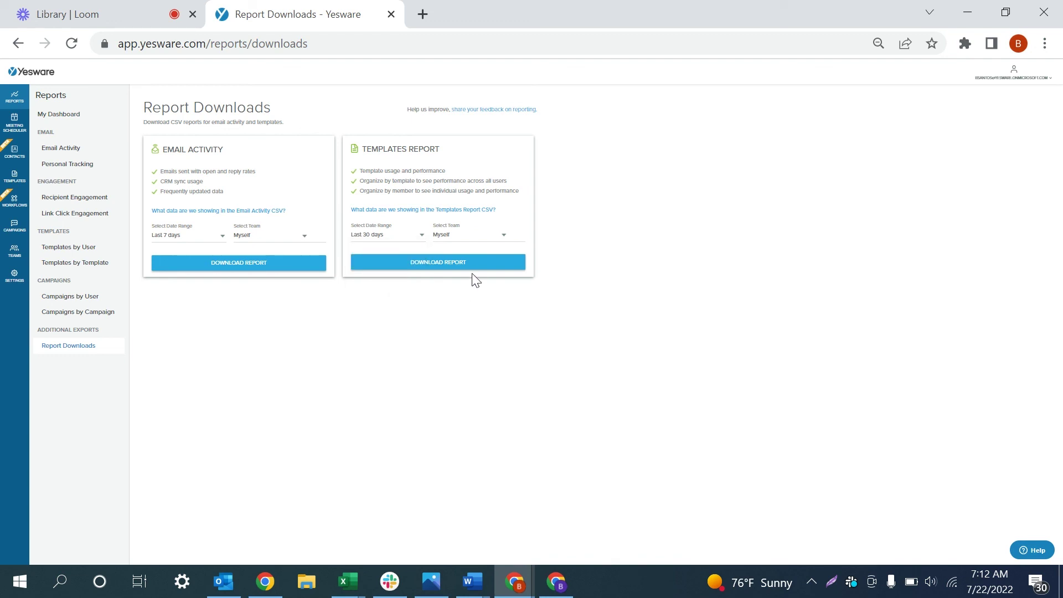
{"action": "left_click", "coordinate": [468, 237]}
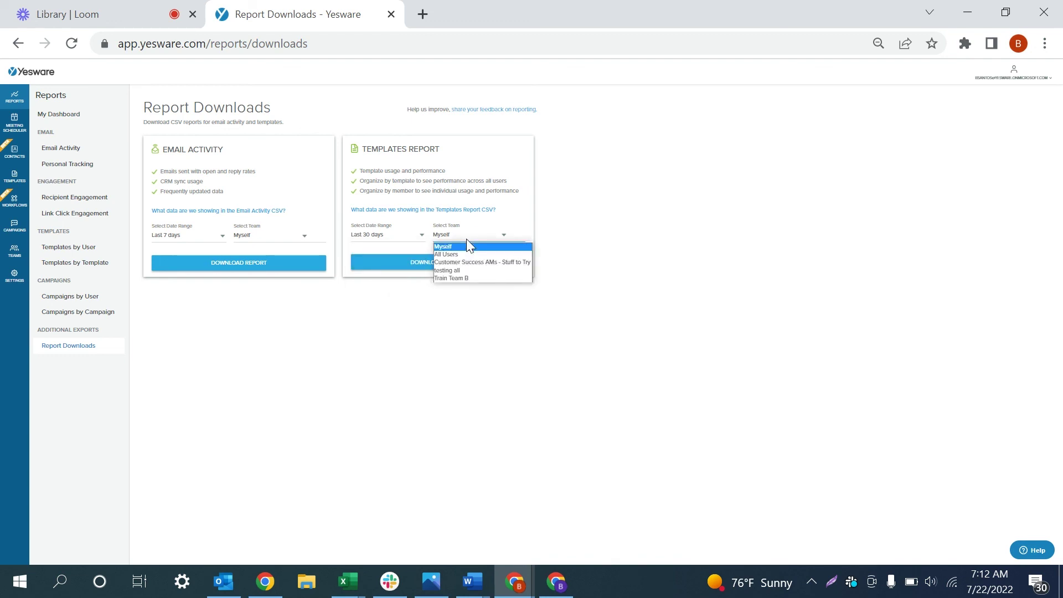